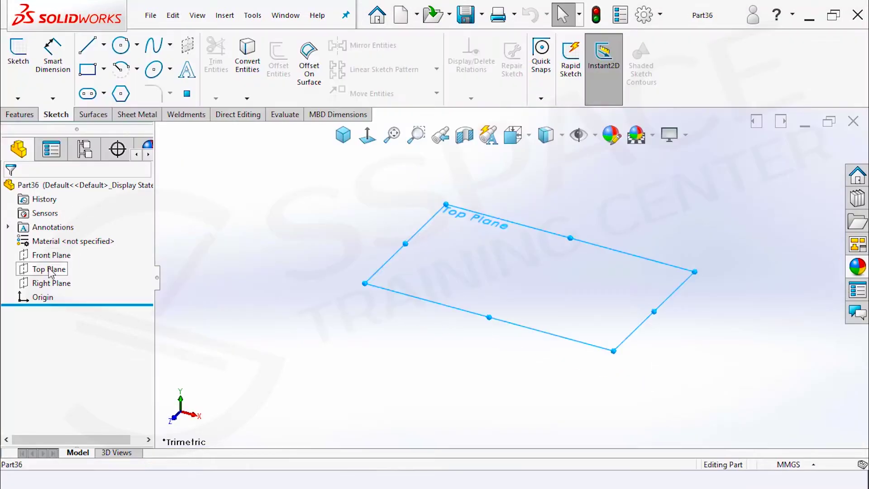
On a Top Plane sketch, draw a vertical construction line and a diagonal line from the origin
click(49, 269)
click(234, 227)
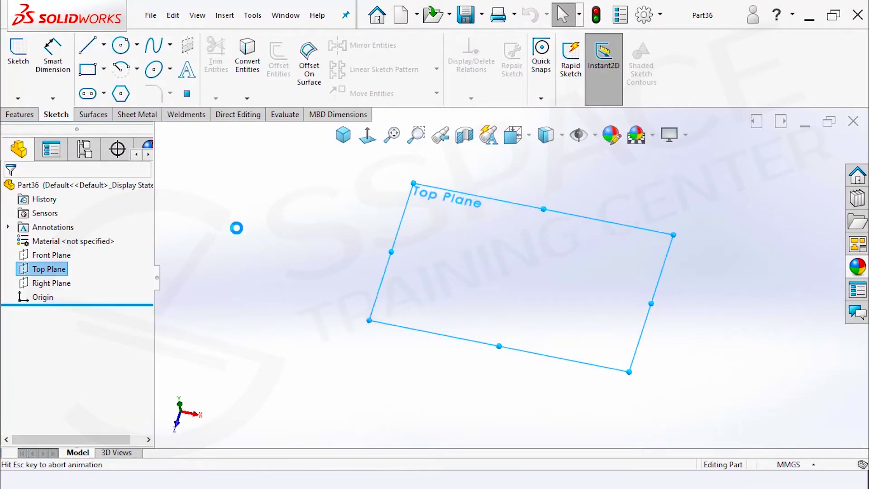
right_drag(558, 320, 512, 278)
click(511, 277)
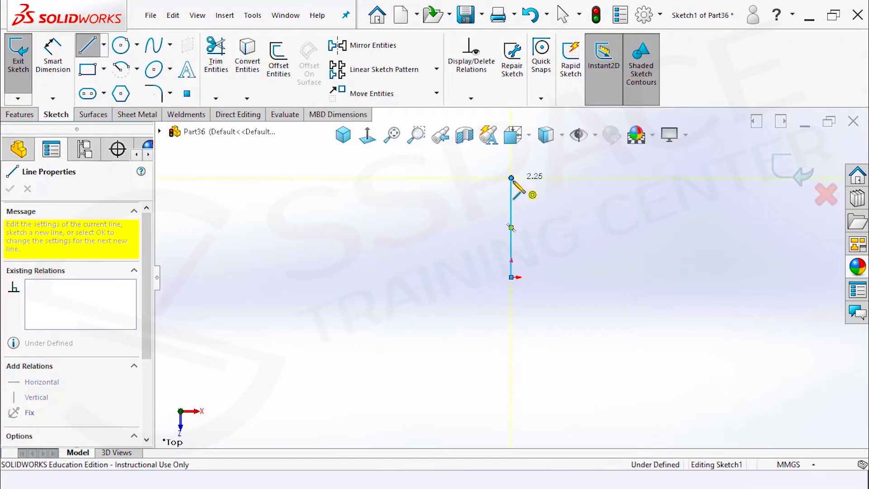
right_click(511, 178)
click(584, 185)
key(l)
click(511, 277)
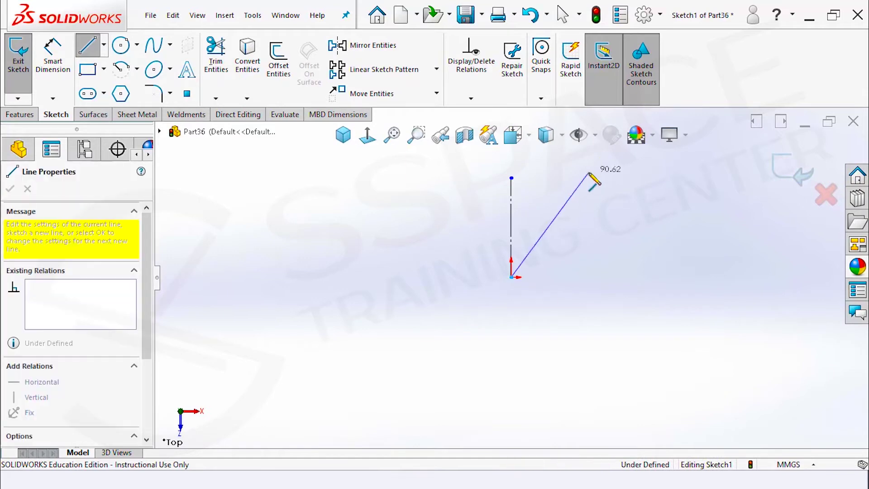
click(588, 173)
key(Escape)
Dimension the diagonal line at 50° to the centerline and 100 mm long
key(d)
click(512, 225)
click(571, 200)
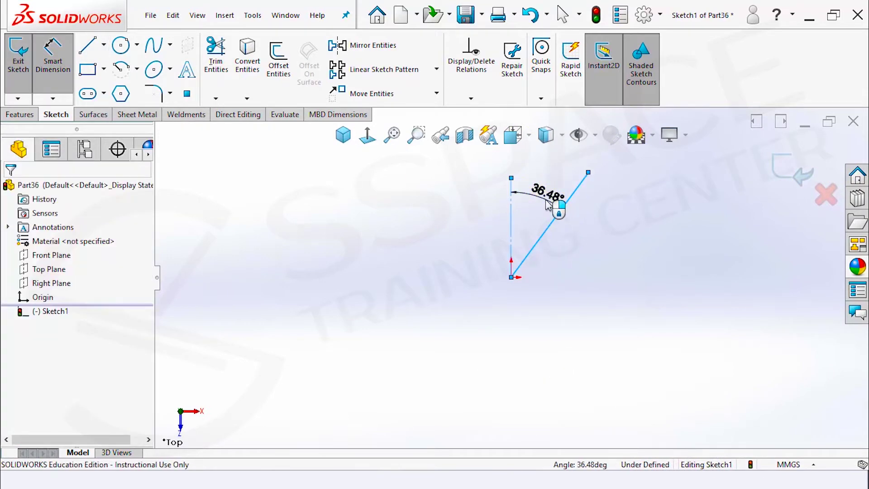
text(50)
key(Return)
click(512, 277)
click(611, 194)
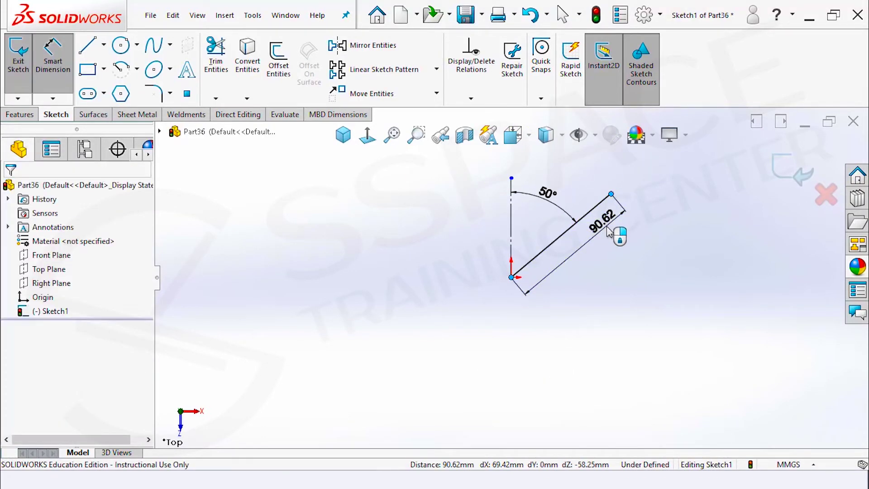
click(607, 231)
text(100)
key(Return)
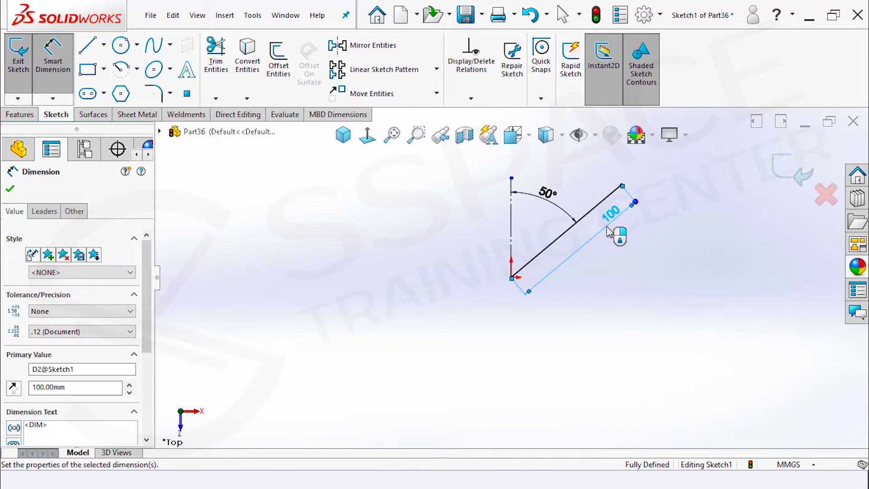
click(18, 52)
Exit the sketch and add Plane1, offset 80 mm above the Top Plane
click(19, 114)
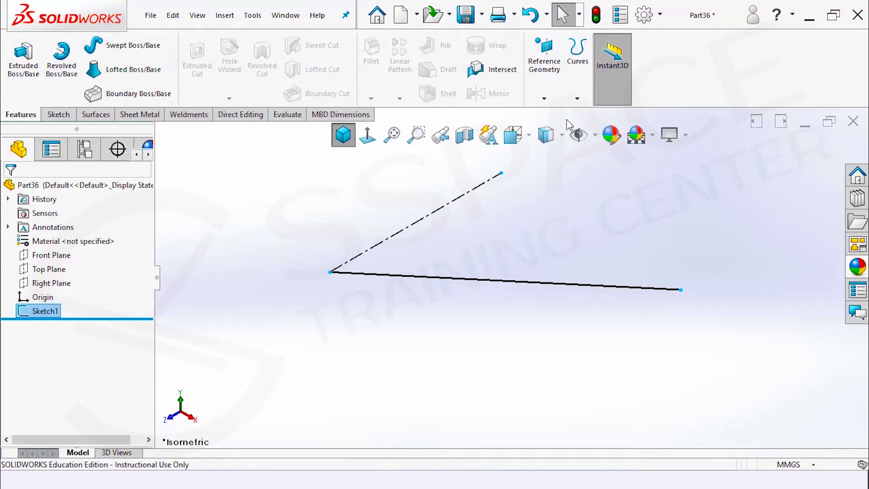
click(544, 98)
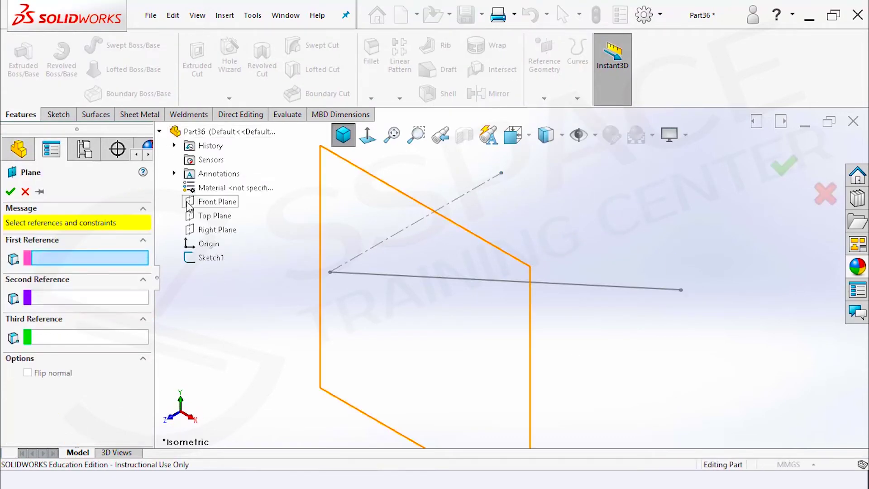
click(193, 215)
text(0)
key(Return)
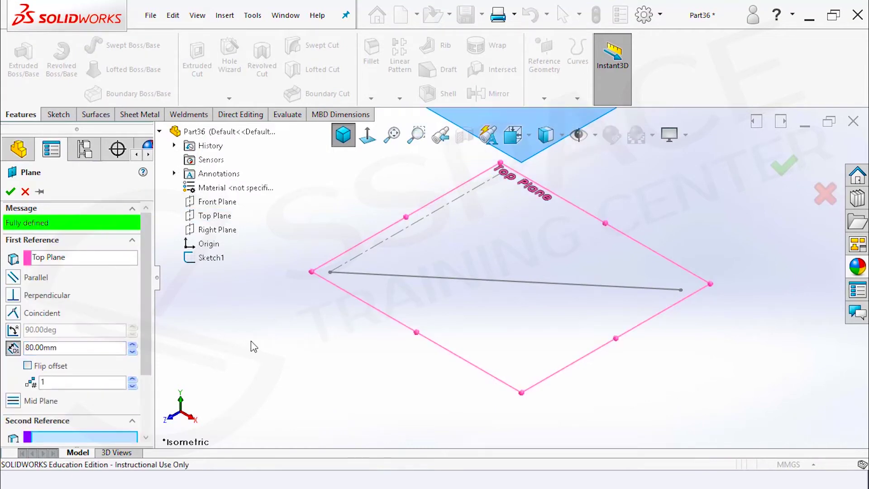
key(Return)
key(f)
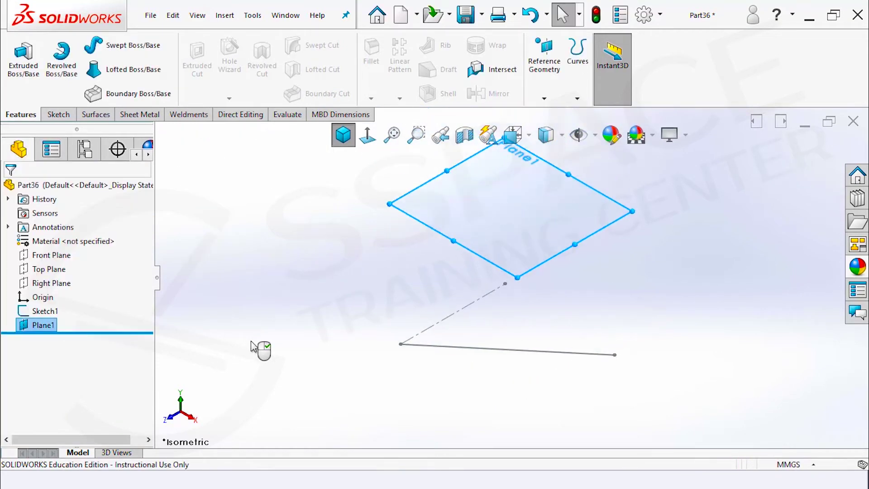
Convert the angled line into a new sketch on Plane1, then hide Plane1
click(504, 238)
click(501, 356)
right_drag(407, 382, 373, 345)
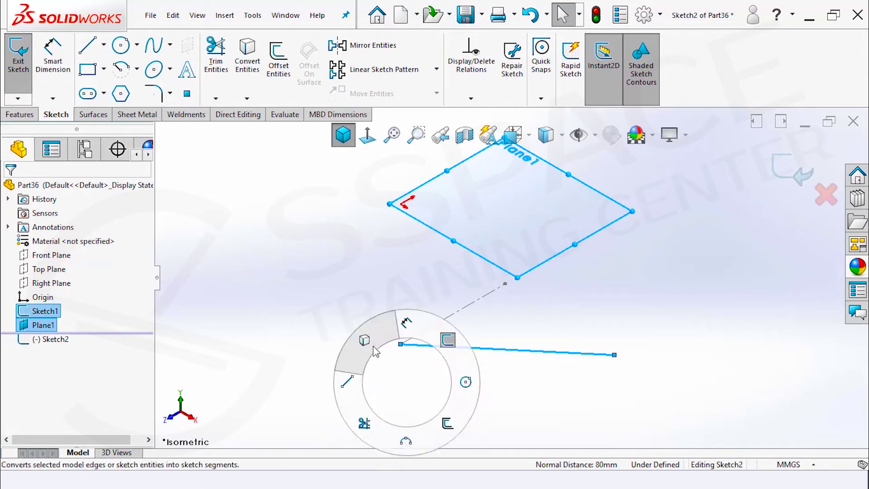
right_drag(475, 345, 520, 296)
right_click(532, 184)
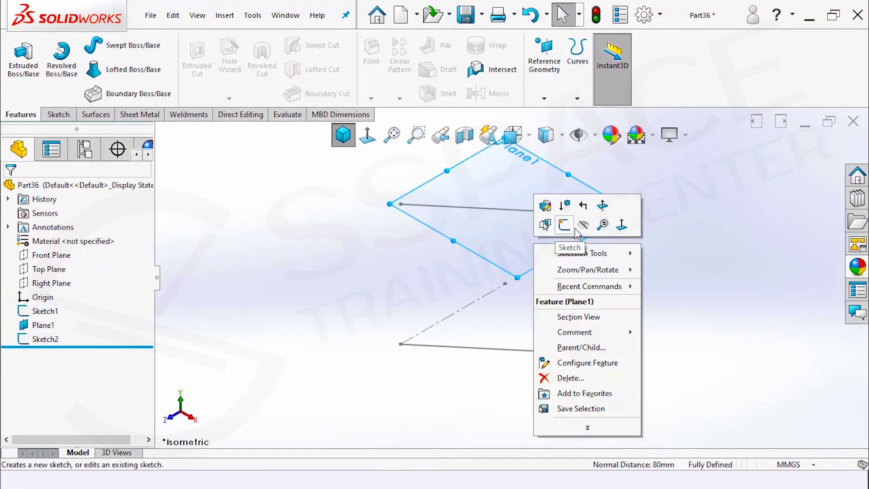
click(585, 228)
On a Right Plane sketch, draw a vertical construction line between the two line ends
right_click(80, 285)
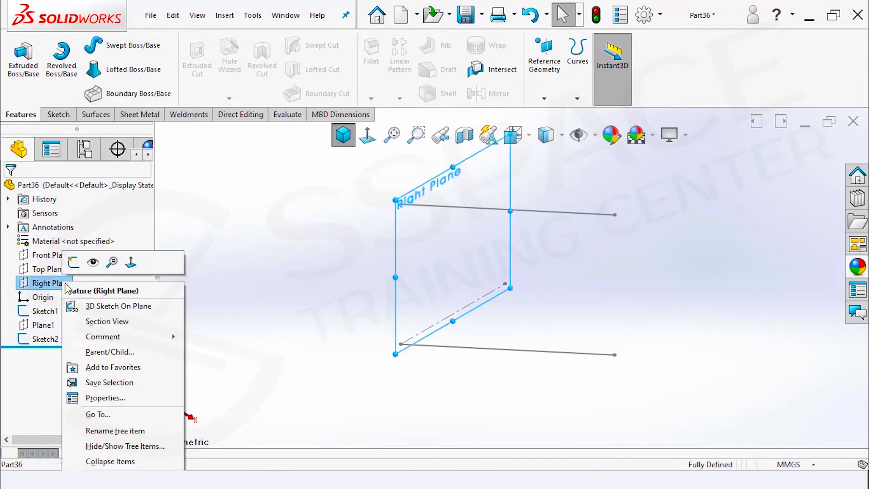
click(70, 257)
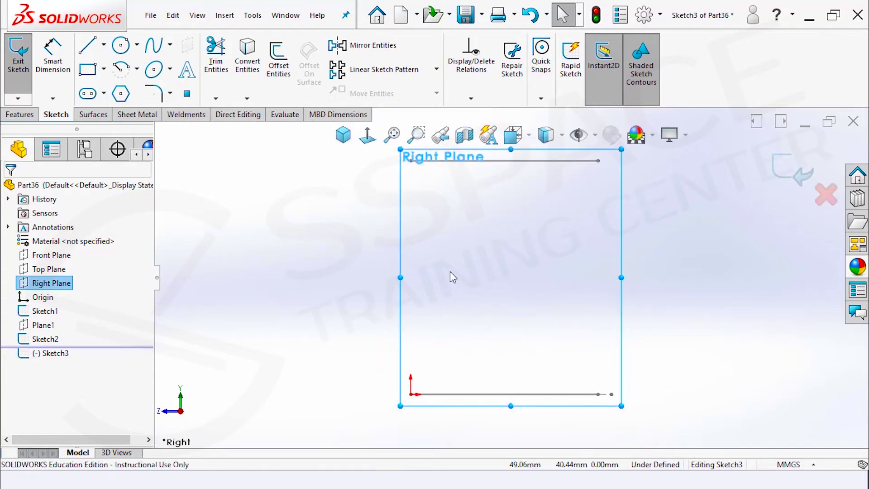
key(l)
click(410, 160)
click(411, 394)
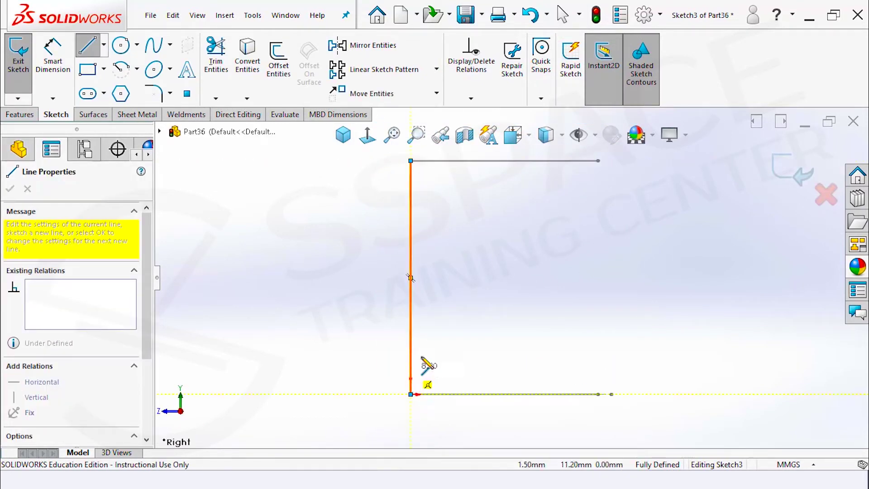
right_click(425, 370)
click(460, 311)
Add a 3-point arc joining the line ends, dimension it R50, and exit the sketch
key(a)
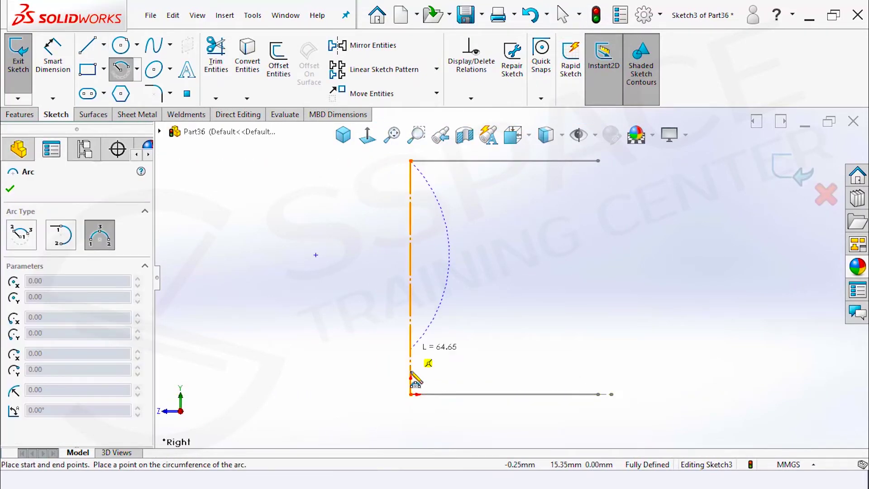
click(410, 393)
click(398, 349)
key(d)
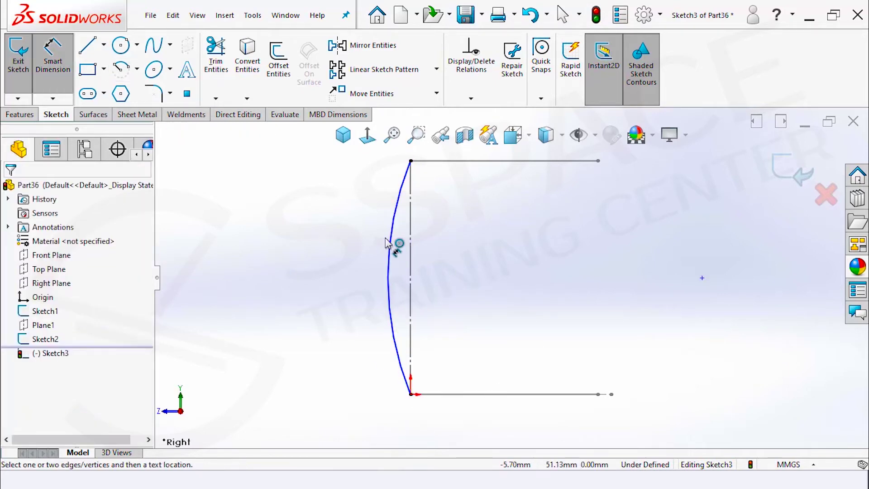
click(388, 244)
click(464, 328)
text(50)
key(Return)
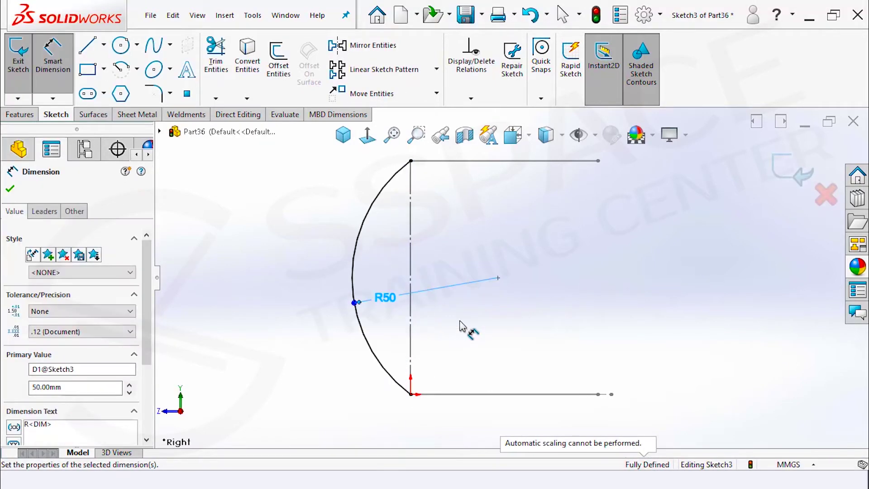
key(Escape)
key(ctrl+7)
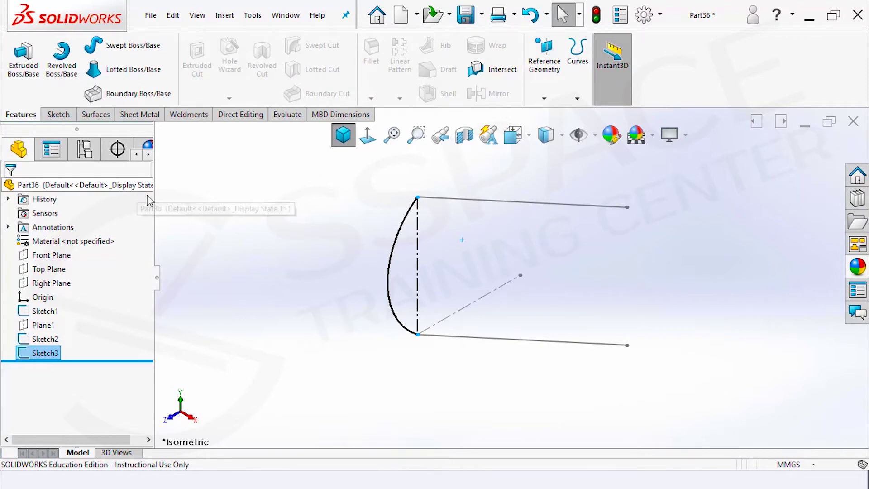
Loft a surface from the Sketch2 and Sketch1 lines, using the Sketch3 arc as guide curve
click(95, 114)
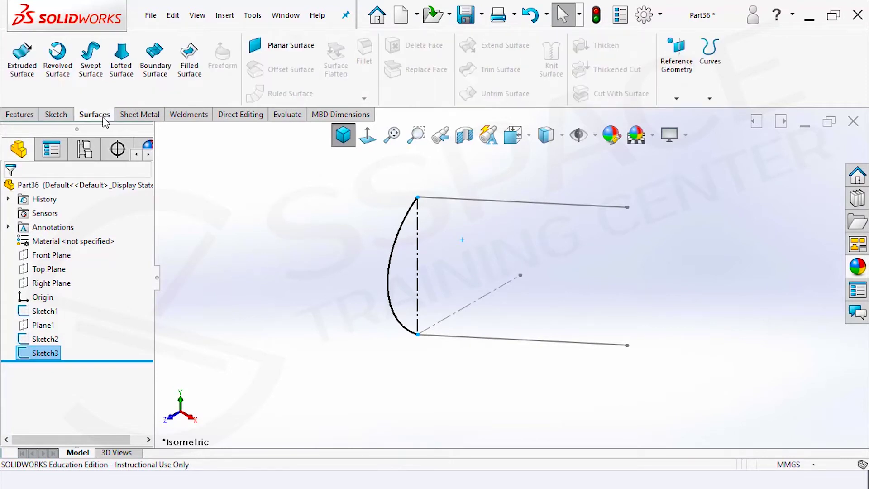
click(121, 59)
right_click(68, 250)
click(104, 254)
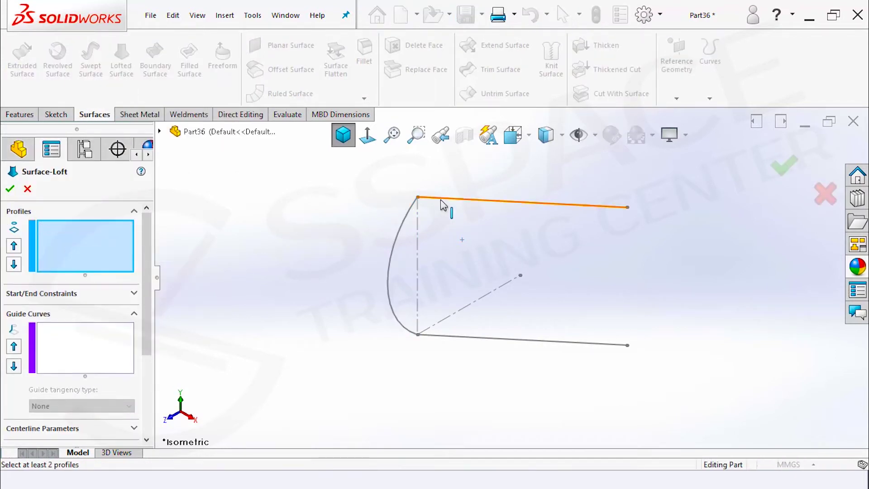
click(442, 198)
click(466, 343)
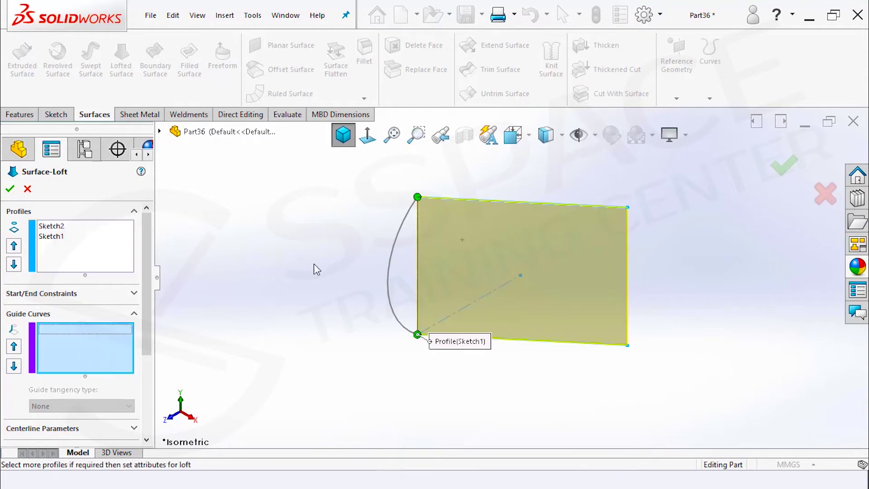
click(395, 251)
right_click(466, 199)
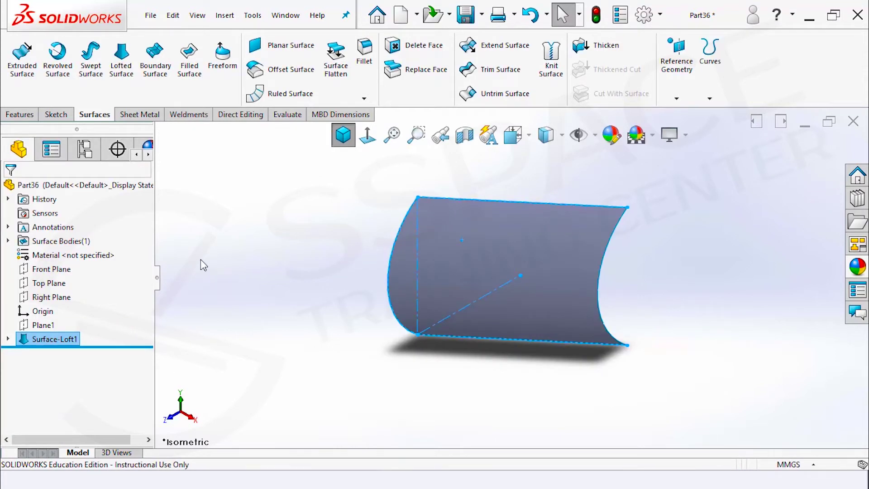
On a Front Plane sketch, draw a vertical edge line and chained 3-point arcs closing the outline
right_click(50, 269)
click(80, 254)
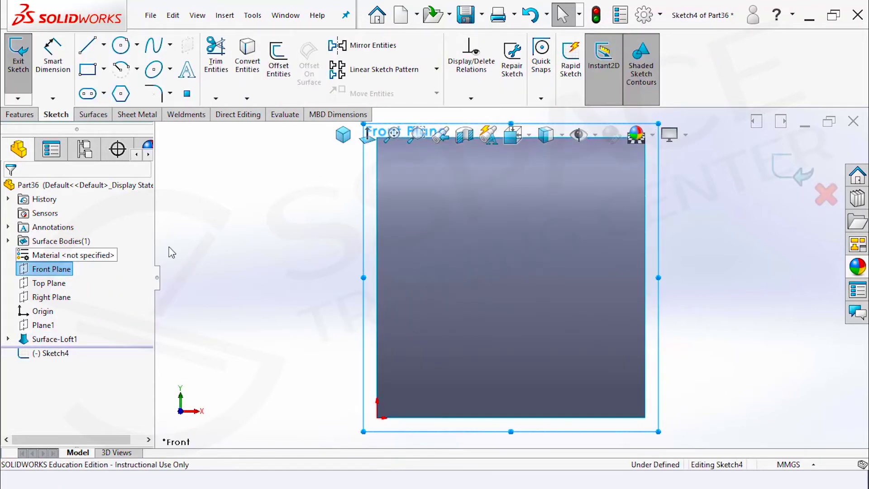
key(l)
click(399, 222)
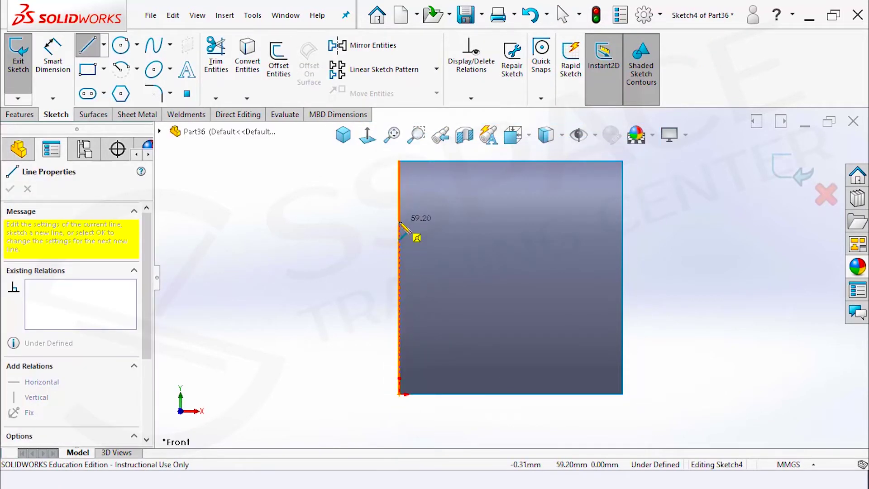
key(a)
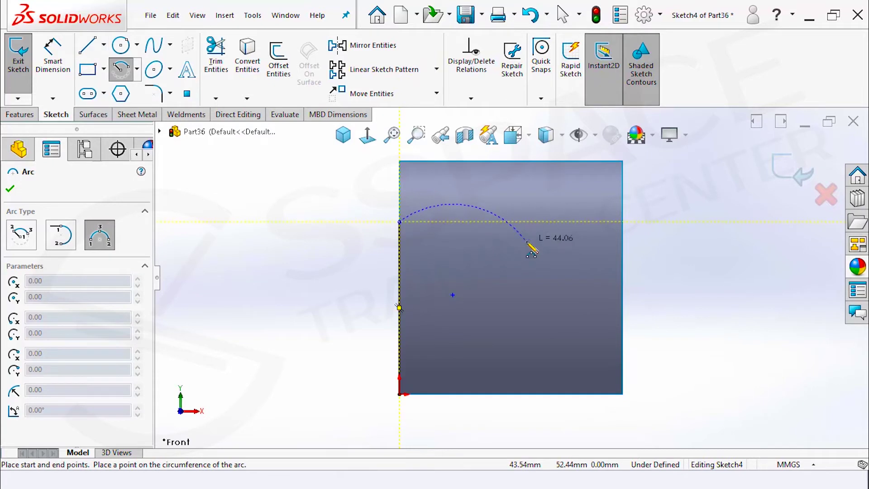
click(474, 249)
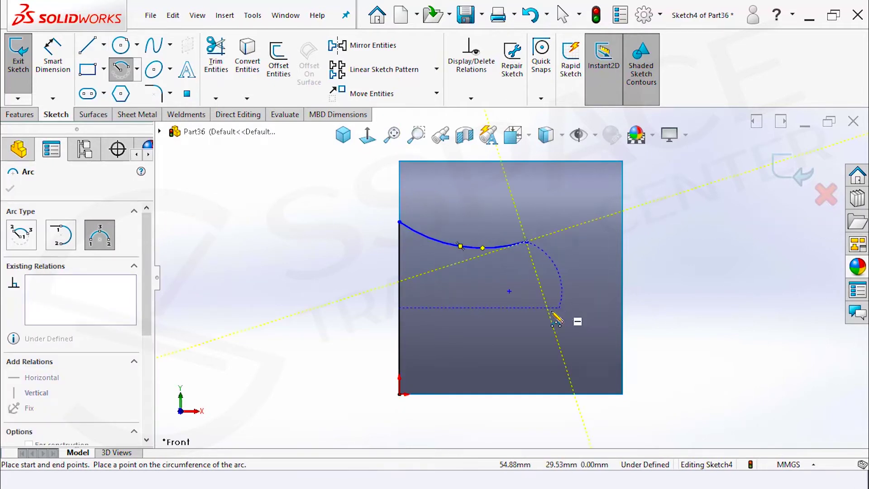
click(560, 308)
click(570, 307)
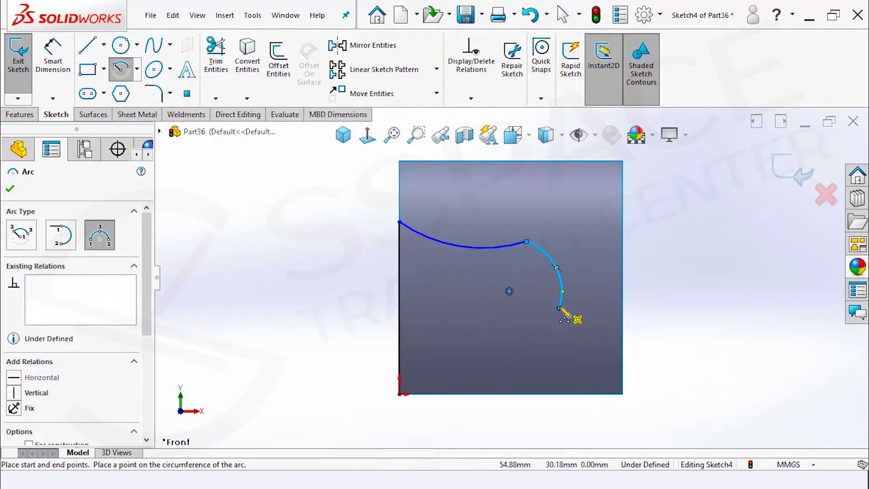
click(409, 390)
click(520, 353)
right_drag(600, 283, 593, 212)
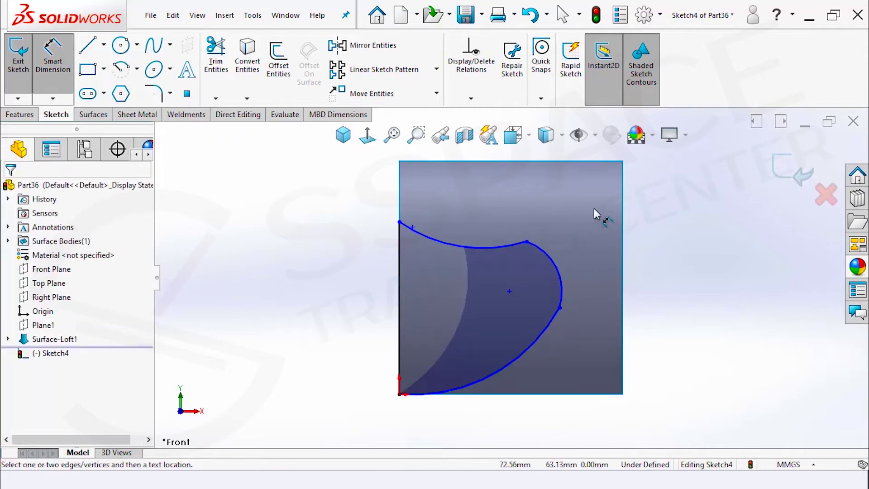
Dimension the outline's 4 mm top offset, 63 mm left height and 50 mm width
click(526, 241)
click(400, 222)
click(701, 239)
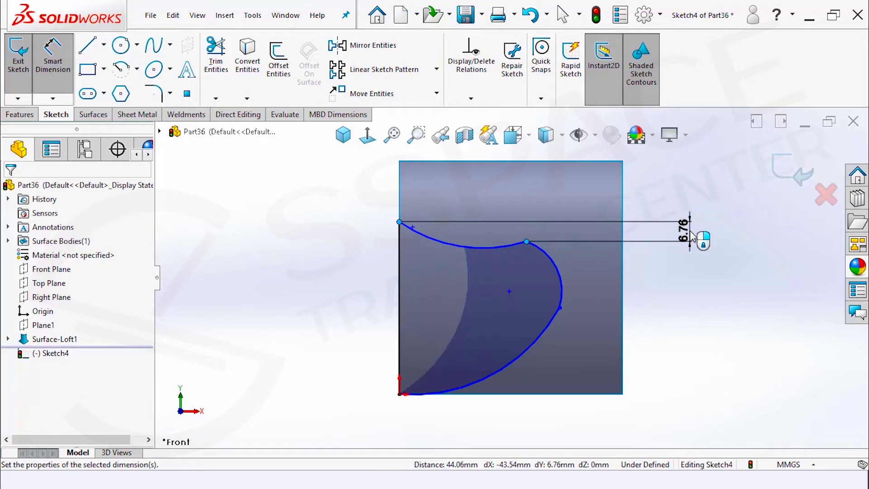
click(399, 316)
click(376, 297)
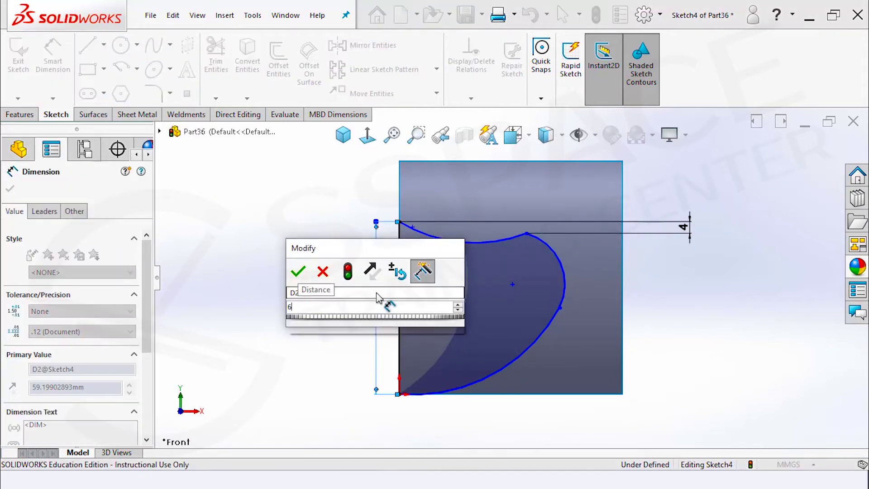
text(63)
key(Return)
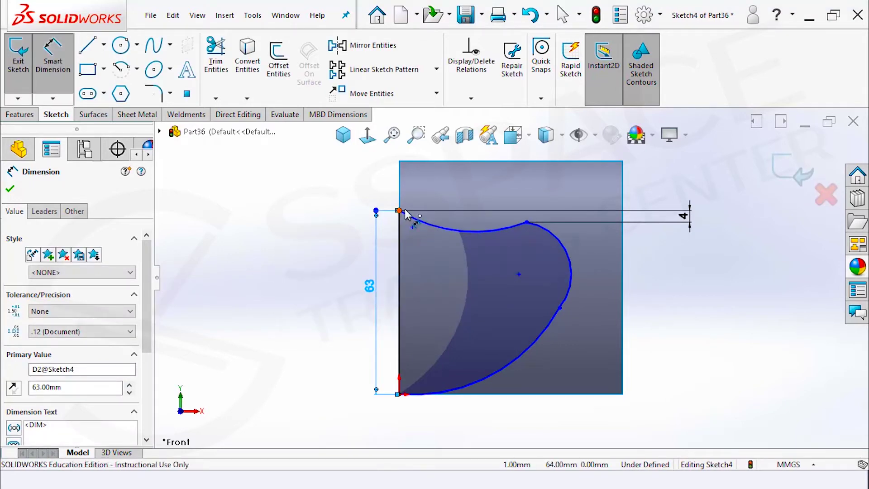
click(399, 210)
click(527, 222)
click(496, 277)
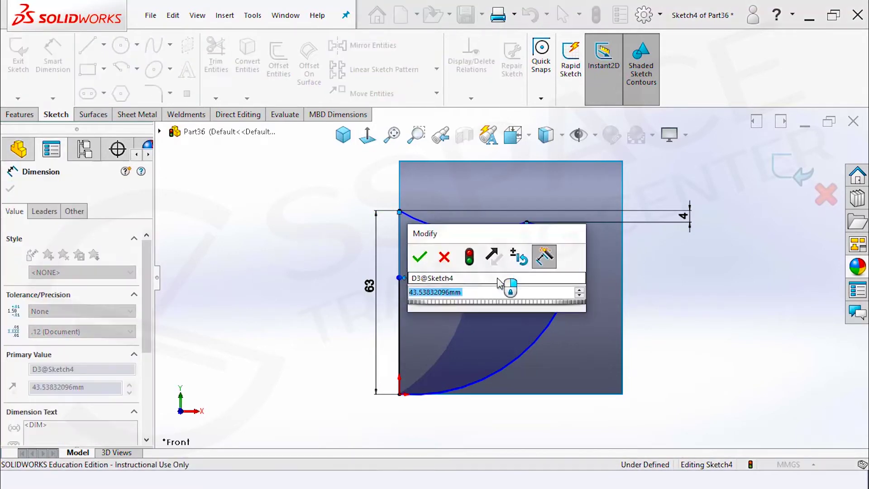
text(50)
key(Return)
Locate the lower junction point 29 mm up and 60 mm across from the bottom-left corner
click(559, 308)
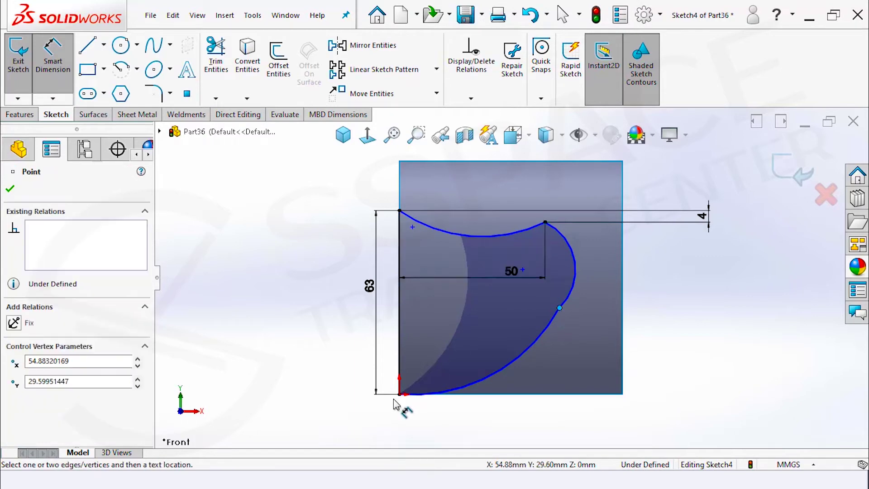
click(399, 394)
click(693, 360)
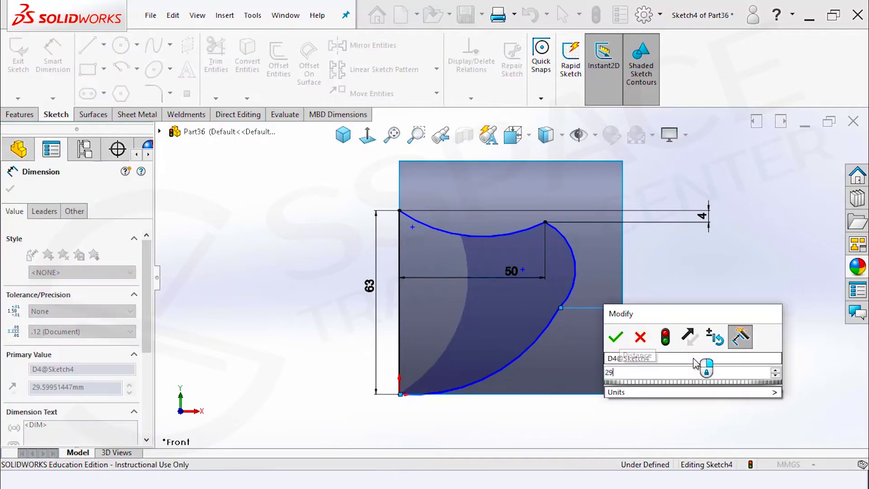
text(29)
key(Return)
click(400, 394)
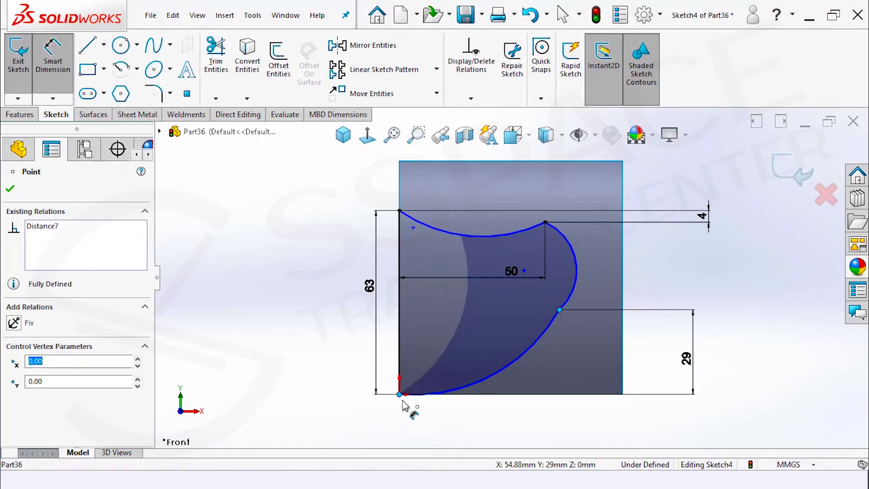
click(560, 310)
click(459, 434)
text(60)
key(Return)
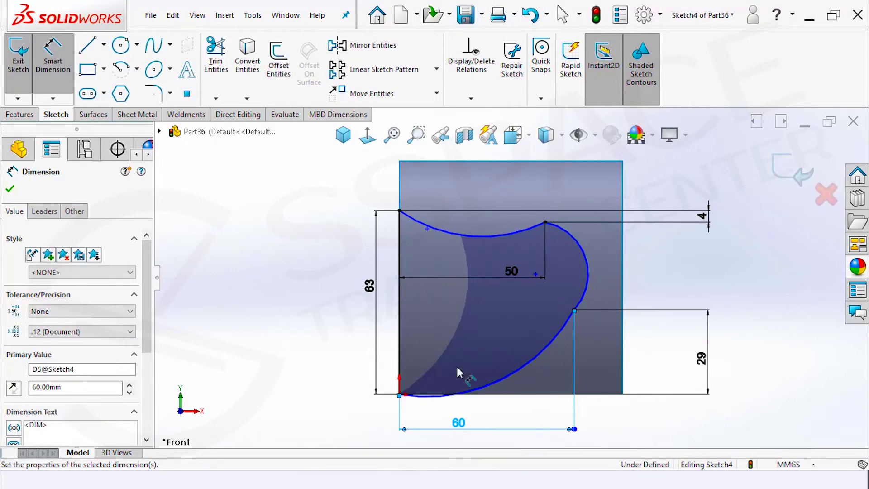
Dimension the arcs R215, R20 and R124, then exit the fully defined sketch
click(480, 233)
click(477, 185)
text(215)
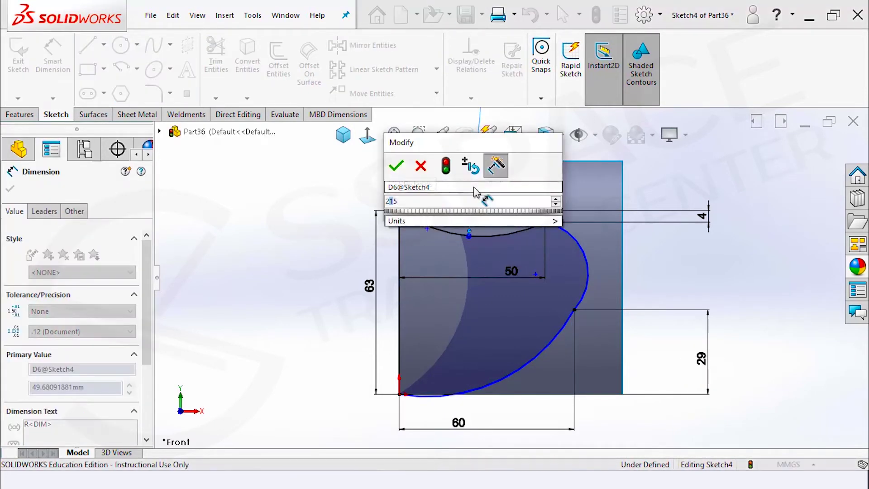
key(Return)
click(585, 252)
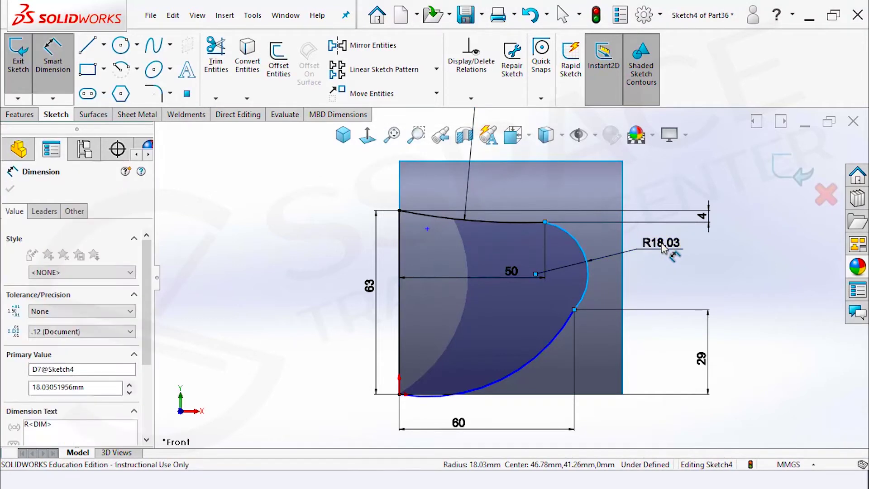
click(662, 248)
text(20)
key(Return)
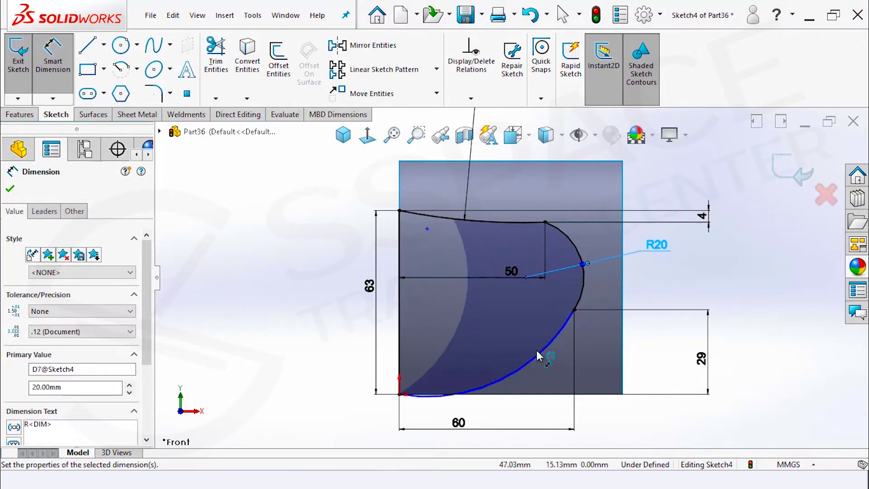
click(537, 355)
click(588, 420)
text(124)
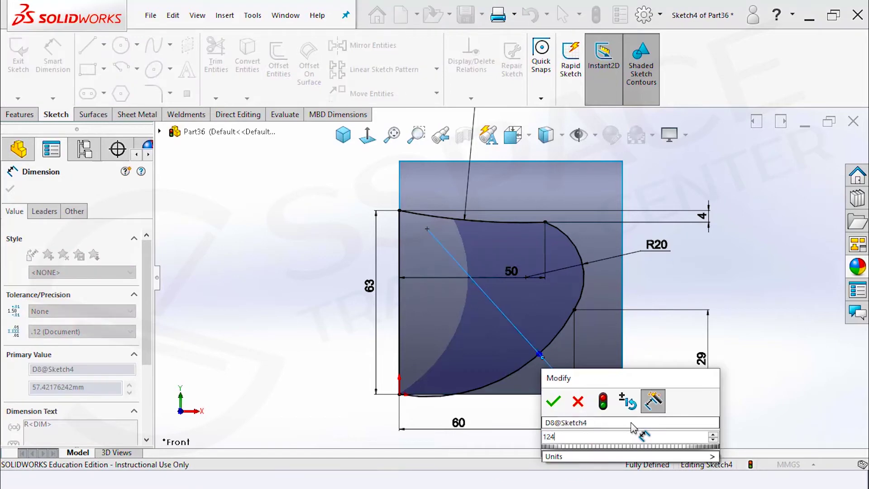
key(Return)
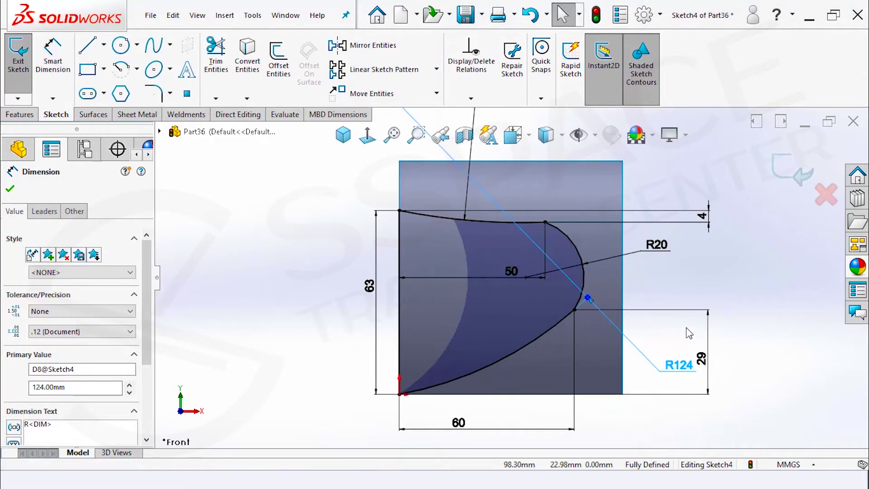
key(ctrl+b)
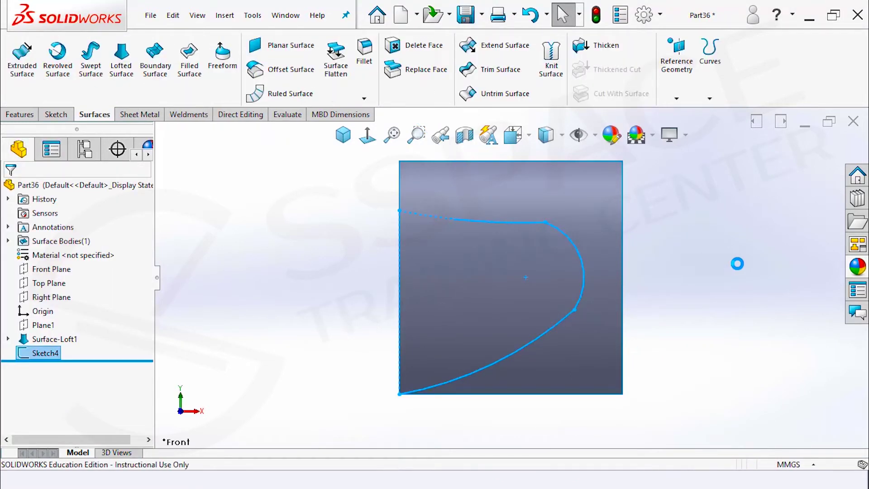
click(509, 68)
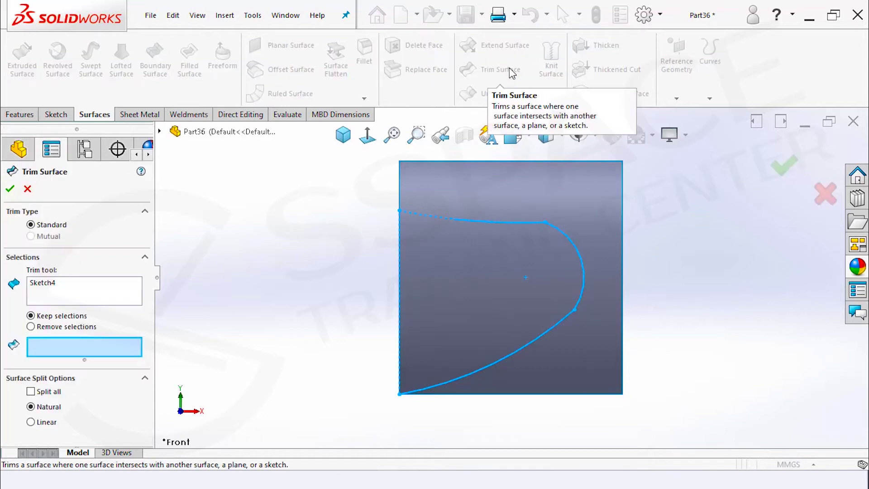
Keep the region inside the Sketch4 outline when trimming, then view the result isometrically
click(412, 269)
right_click(413, 269)
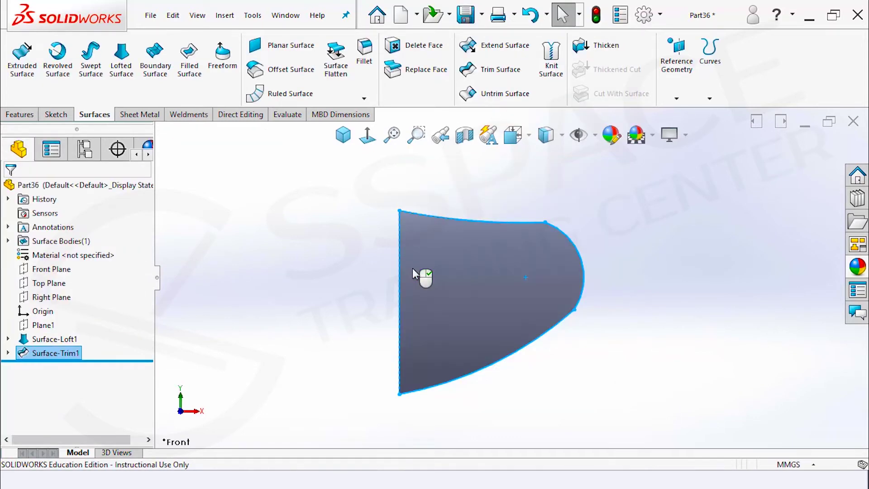
key(ctrl+7)
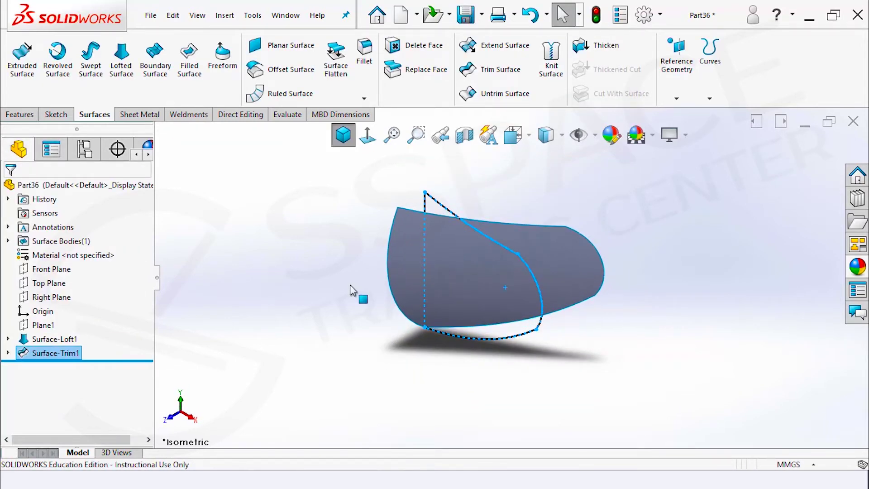
click(322, 271)
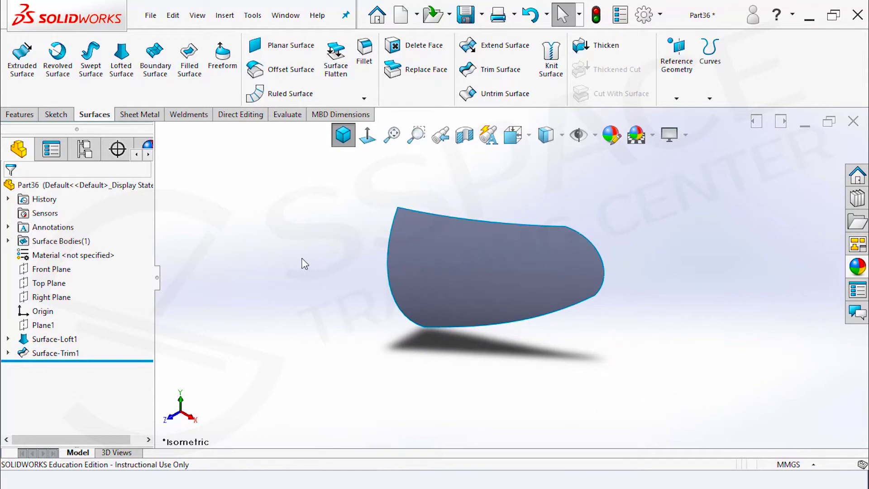
click(20, 114)
Create Plane2 through three corners of the trimmed surface
click(544, 99)
click(543, 115)
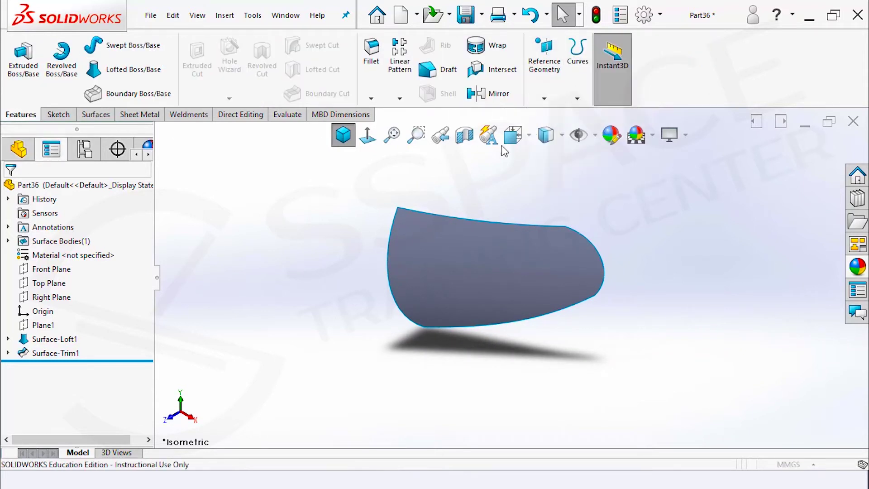
click(398, 207)
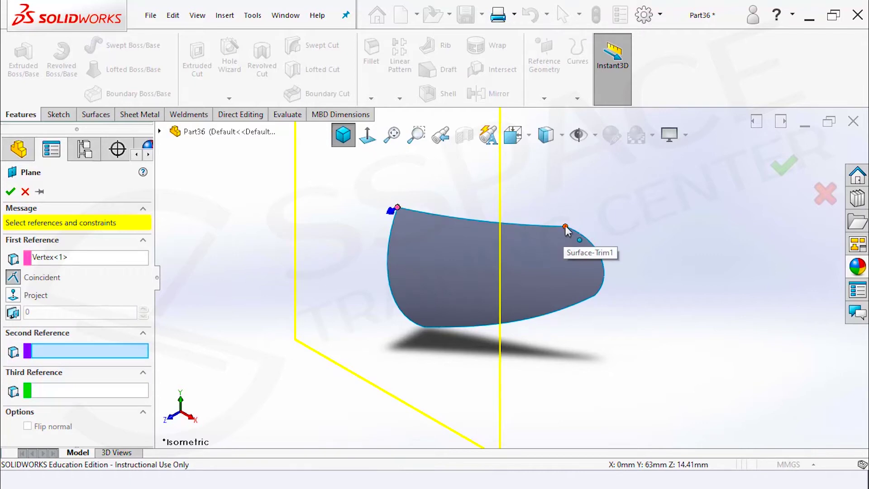
click(564, 226)
click(425, 327)
key(Return)
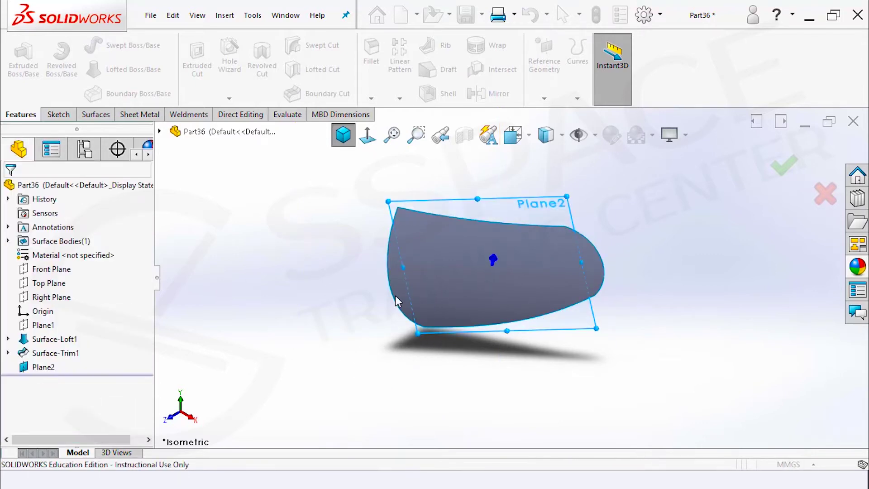
Start a sketch on Plane2 and offset the surface edges by 4 mm
right_click(497, 200)
click(525, 183)
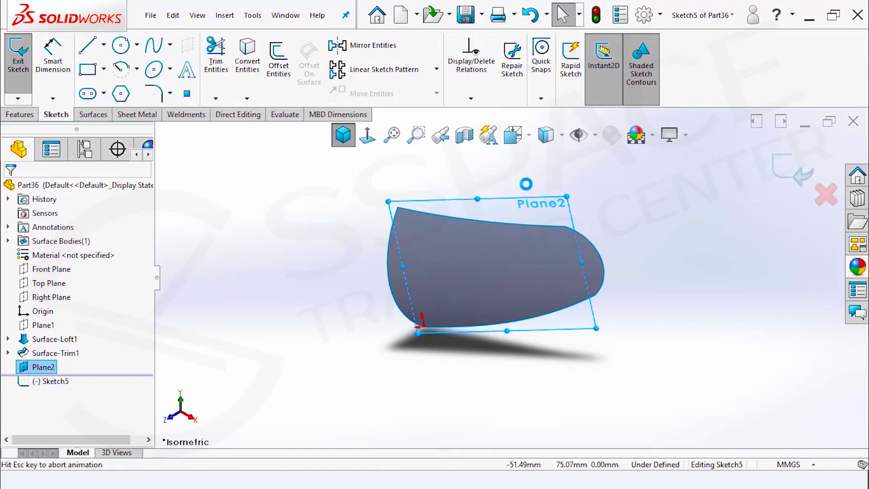
click(523, 206)
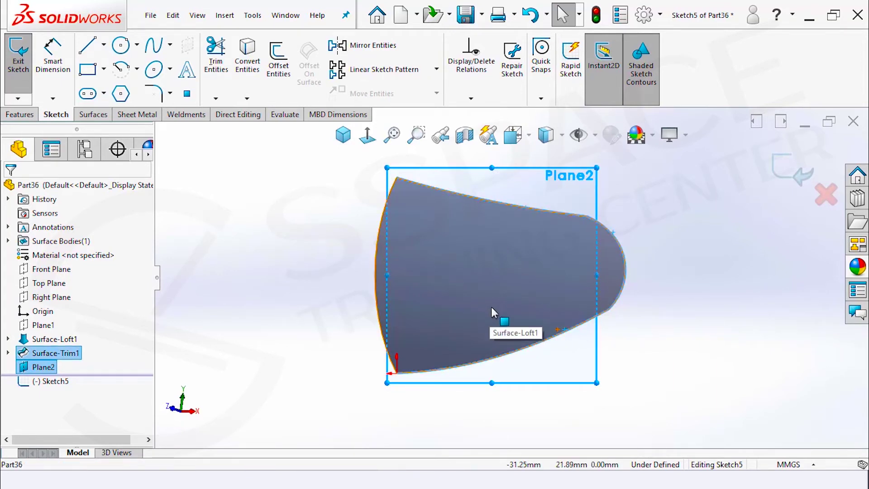
right_drag(490, 306, 512, 376)
text(4)
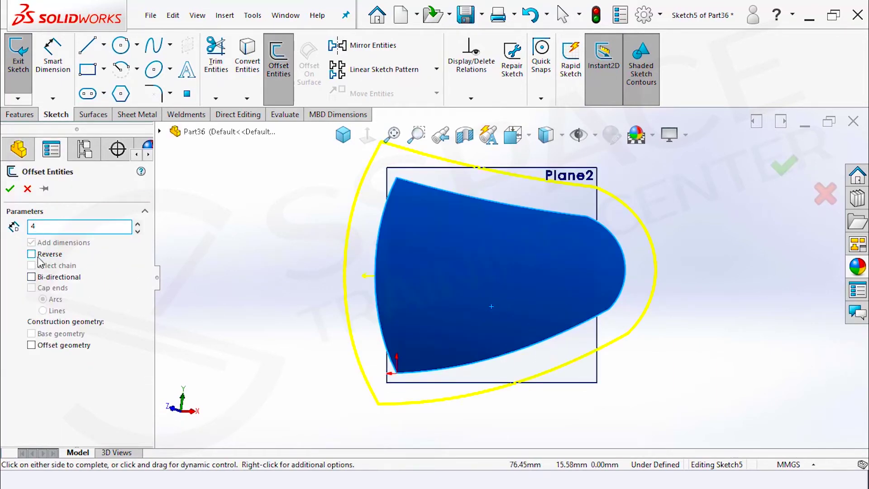
Offset the mask outline 4 mm inward with Reverse
key(Return)
click(31, 254)
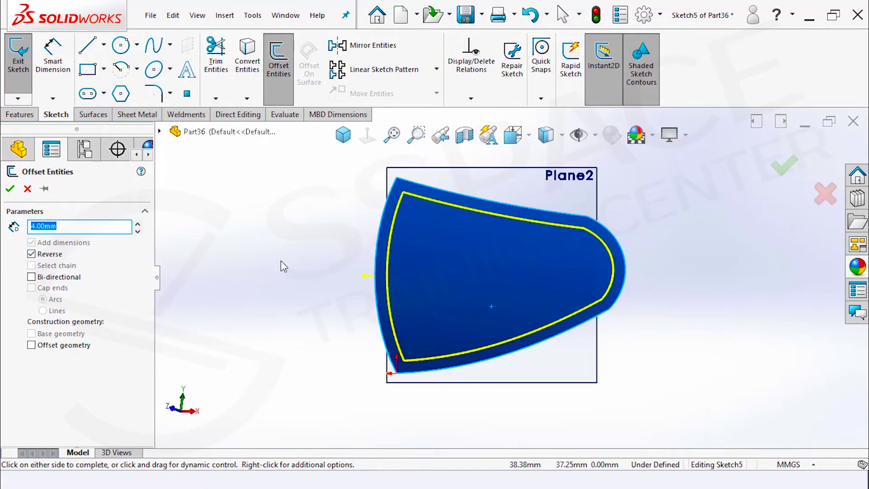
key(Return)
Close the offset with a three-point arc and trim away the leftover segments
right_drag(284, 241, 354, 271)
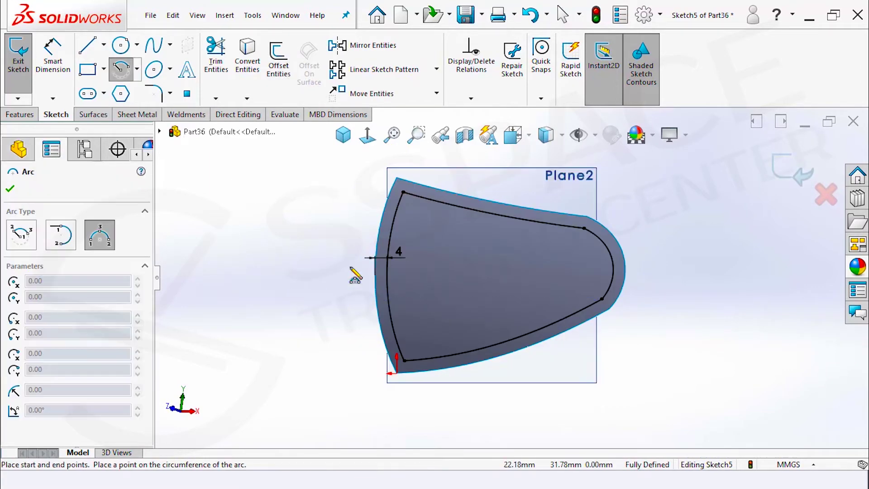
click(482, 212)
click(488, 345)
click(457, 308)
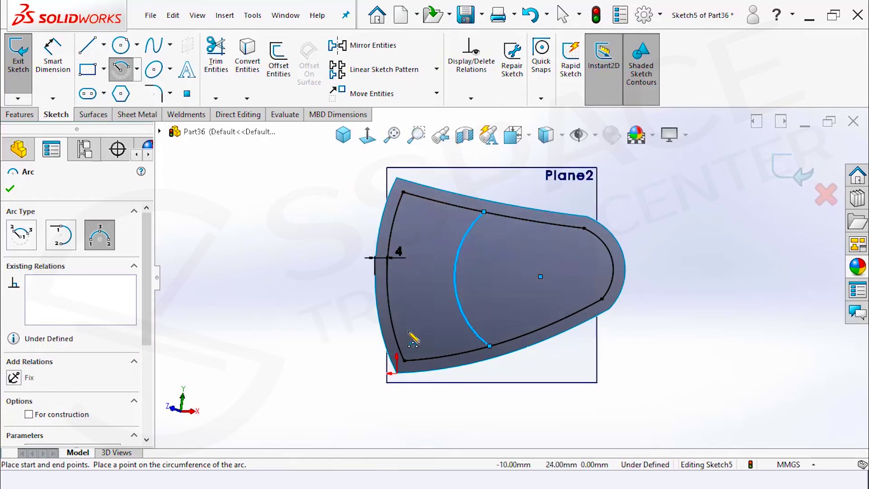
key(t)
drag(419, 327, 392, 309)
Dimension the new arc to a 29 mm radius
right_drag(370, 277, 361, 250)
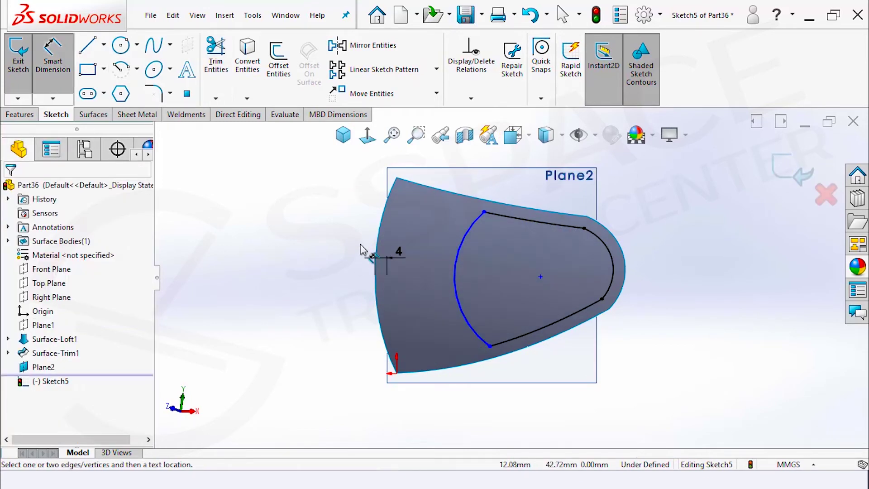
click(458, 275)
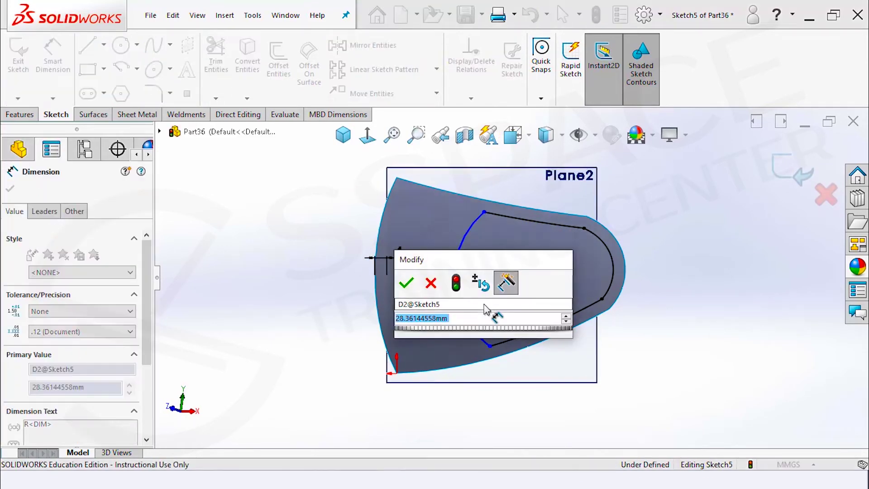
click(483, 304)
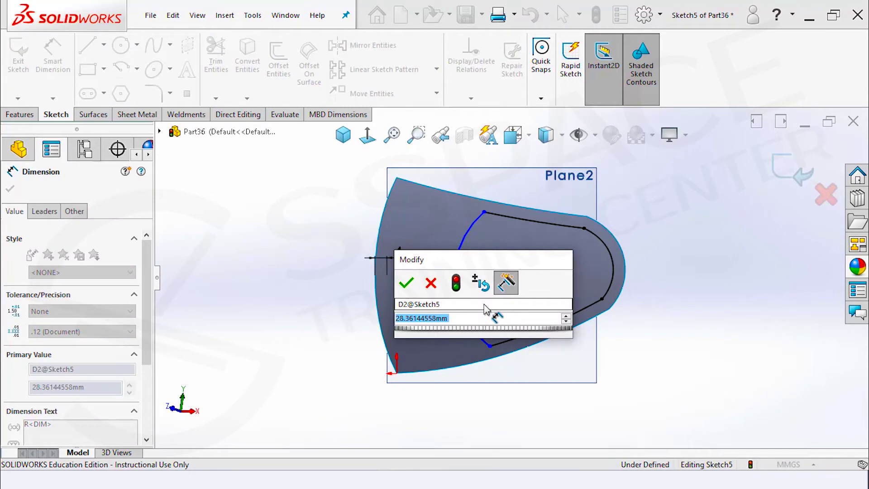
text(29)
key(Return)
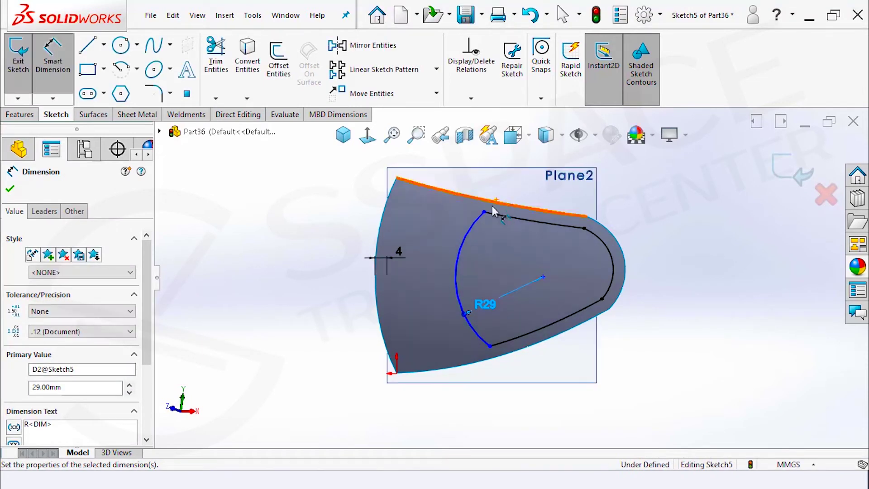
Add the 20 mm length and 17 mm distance dimensions, then exit the sketch
click(584, 228)
click(535, 247)
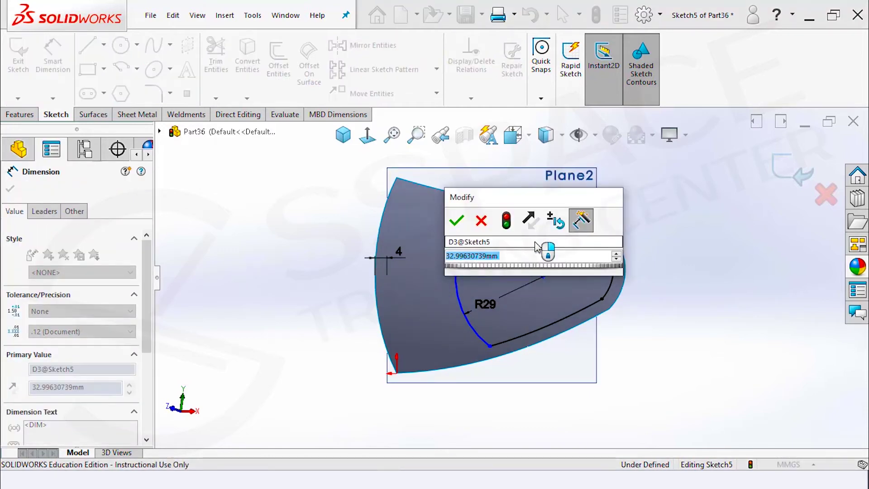
text(20)
key(Return)
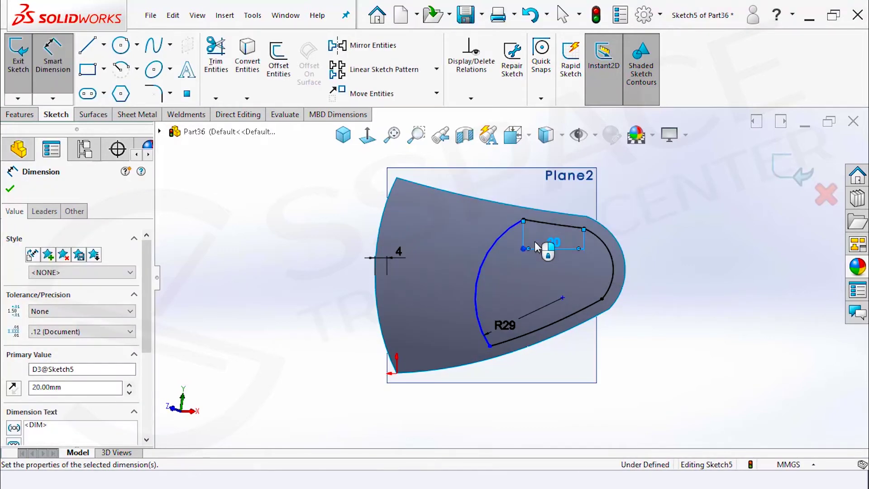
click(601, 299)
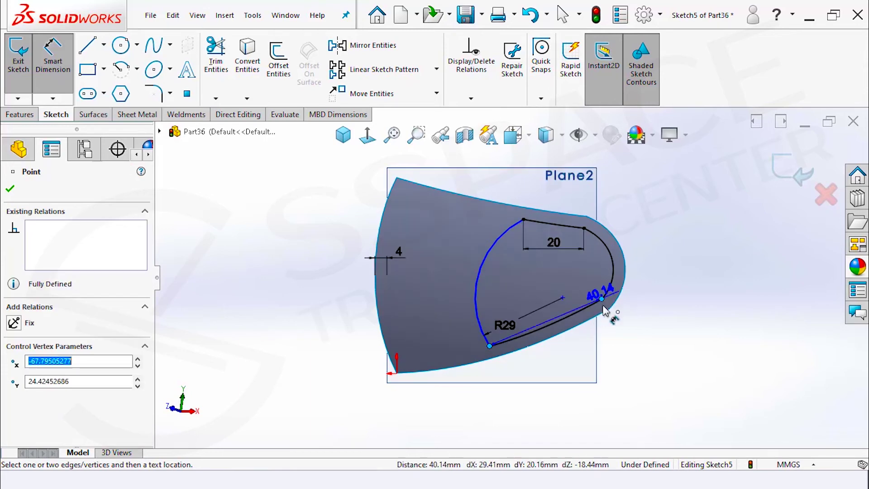
click(612, 370)
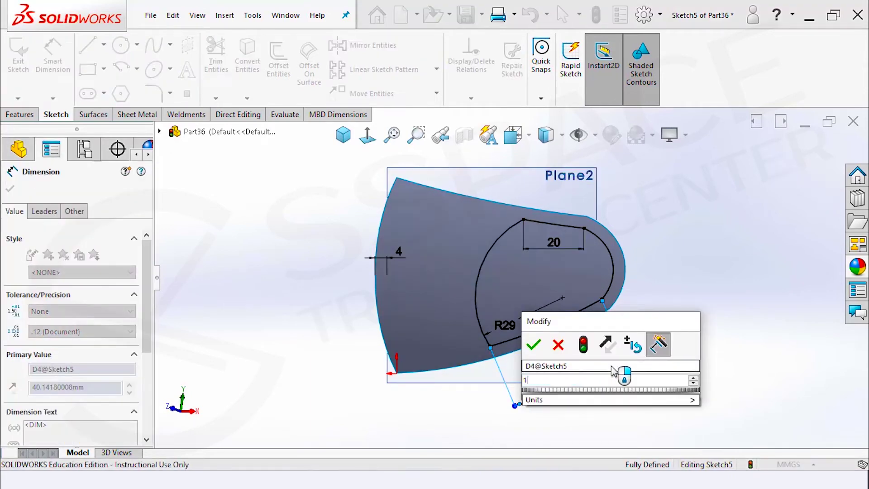
text(17)
key(Return)
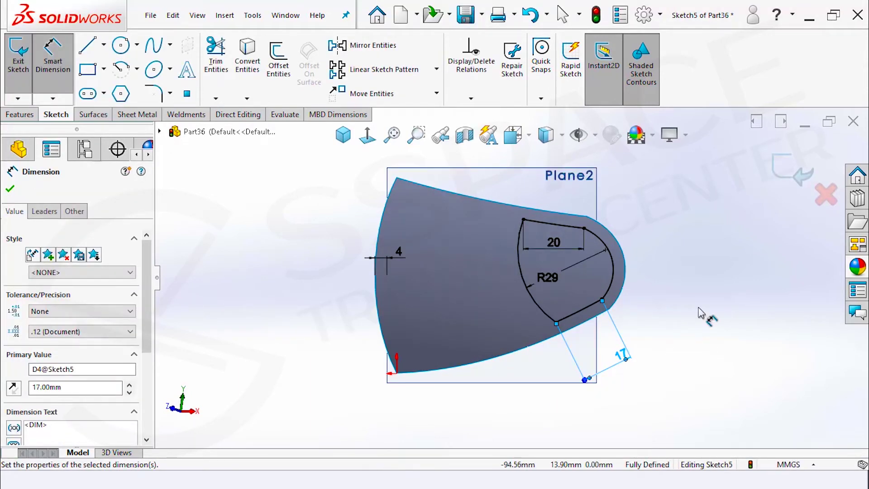
key(ctrl+b)
Trim the region inside Sketch5 out of the mask surface to form the ear-loop hole
click(96, 114)
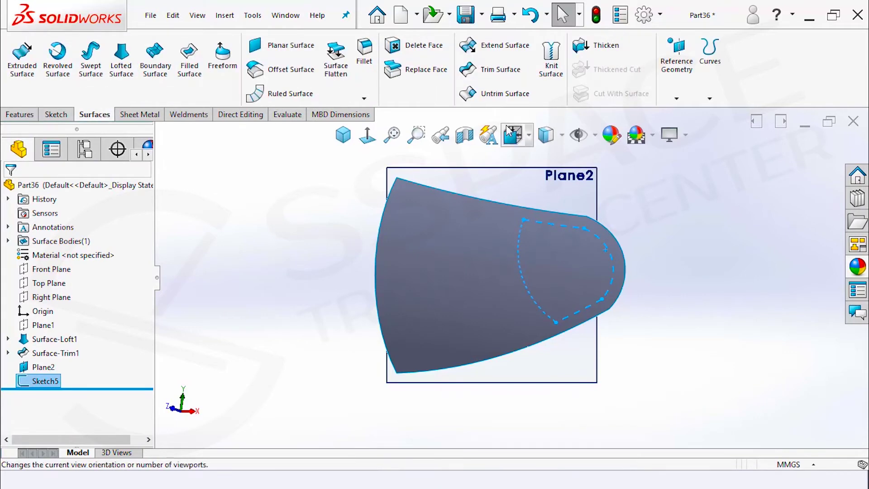
click(500, 69)
click(31, 326)
click(523, 271)
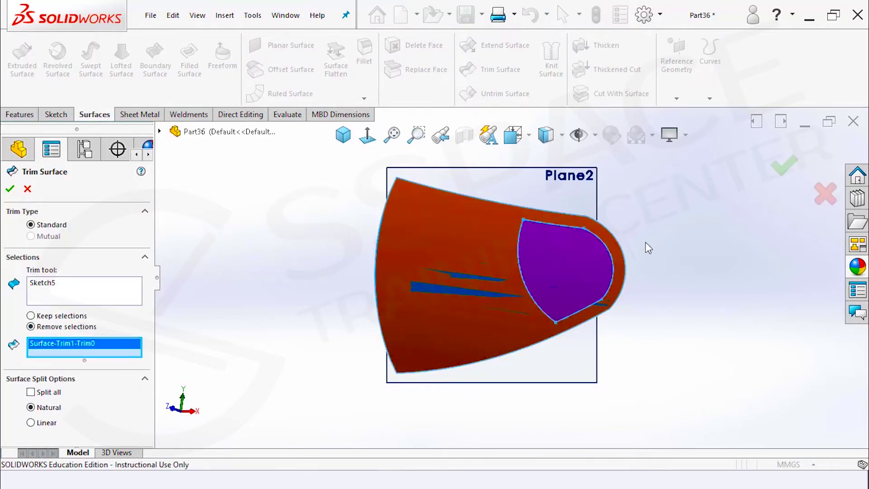
key(Return)
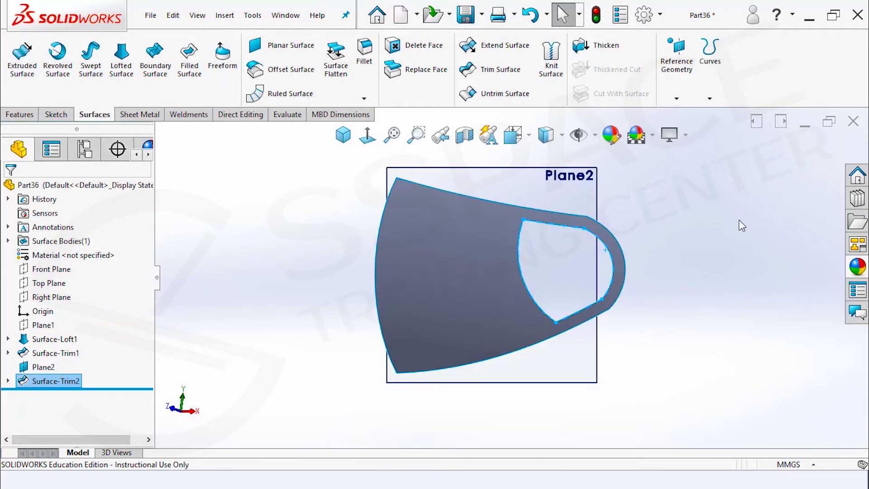
click(741, 225)
Switch to isometric view and hide Plane2
key(ctrl+7)
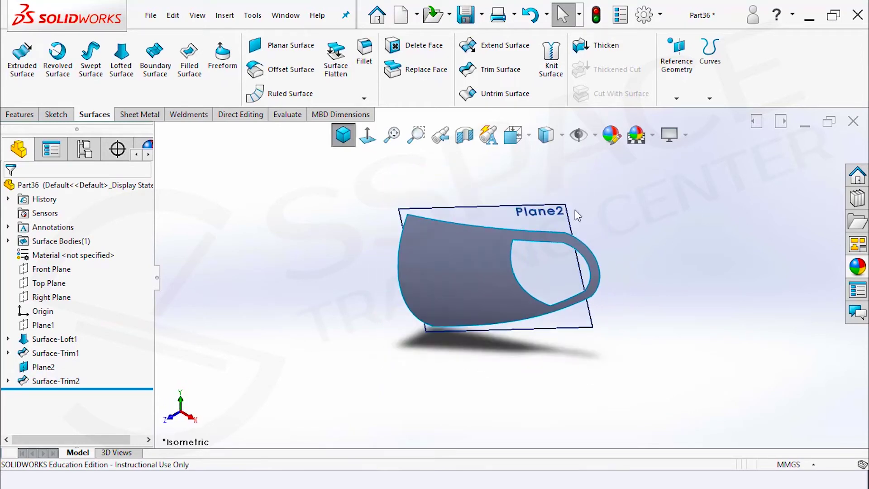
right_click(511, 214)
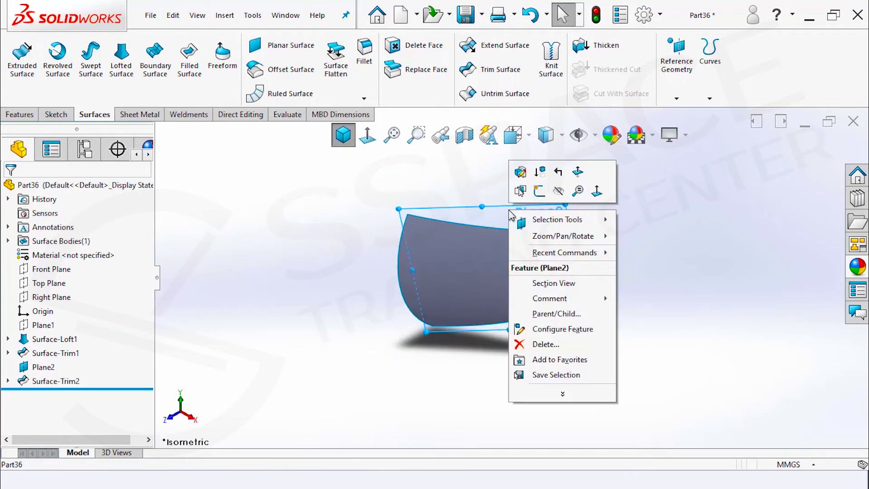
click(558, 191)
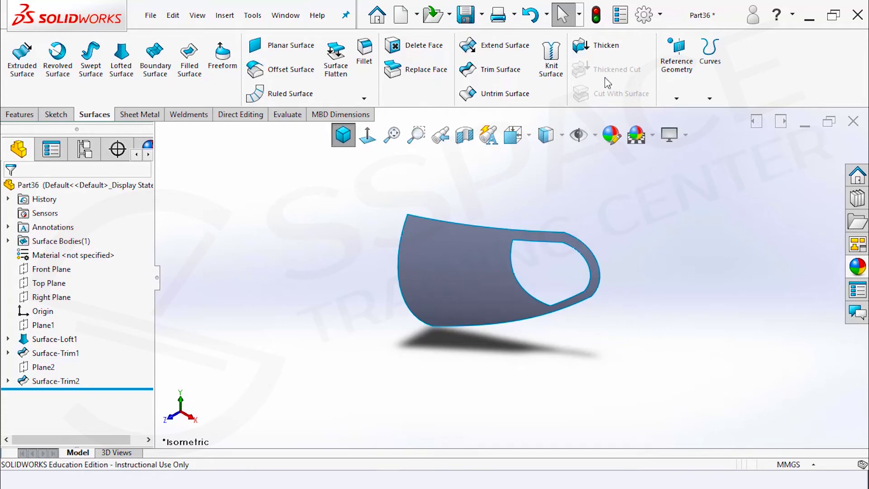
click(598, 45)
text(3)
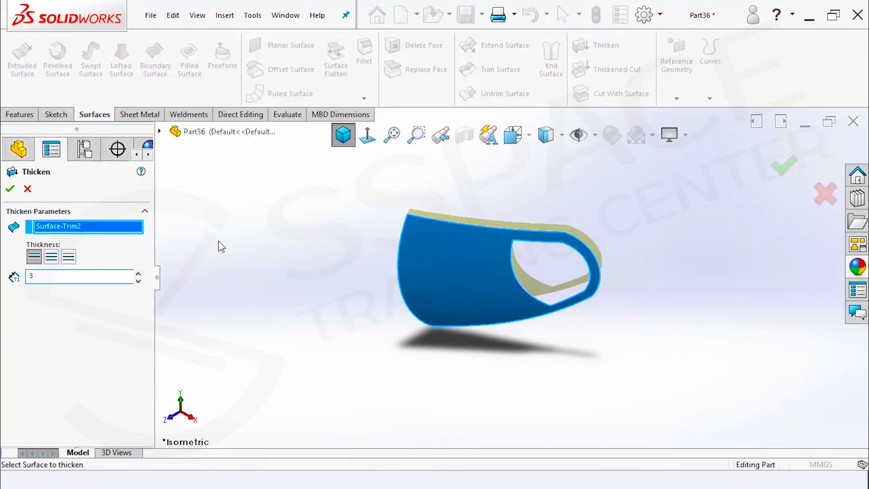
Thicken the mask surface to 3 mm and round two ear-loop edges with a 12 mm fillet
key(Return)
key(Return)
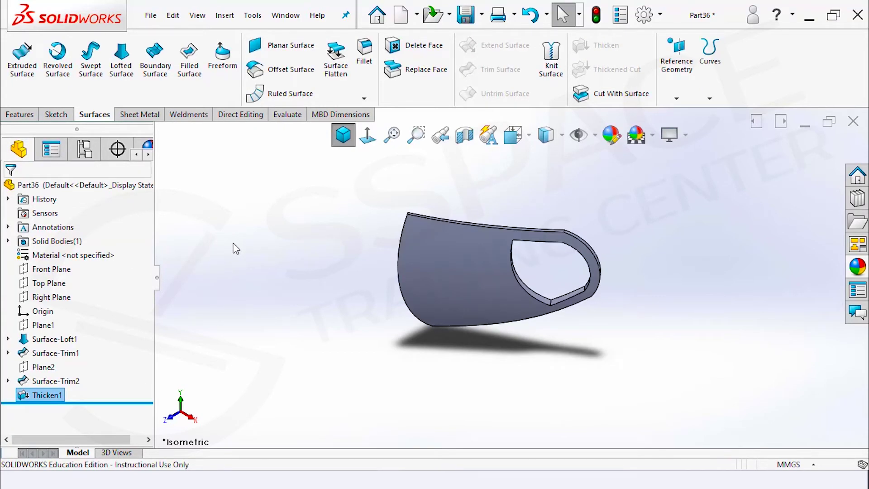
right_drag(258, 242, 200, 237)
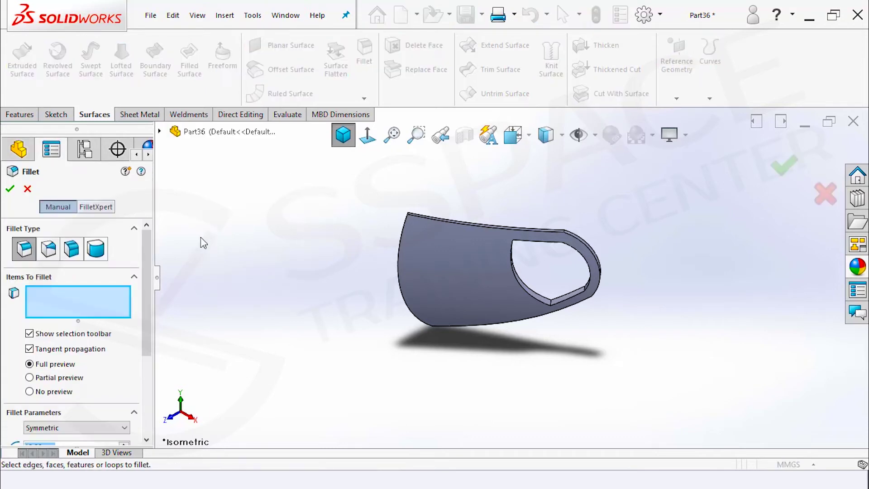
scroll(561, 238, down, 3)
scroll(557, 253, down, 2)
click(556, 255)
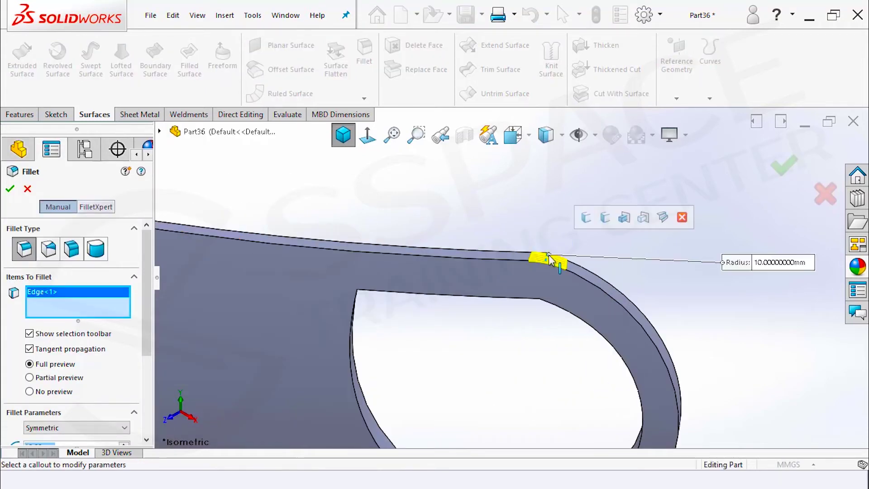
scroll(605, 401, up, 3)
scroll(584, 375, down, 3)
scroll(518, 295, down, 2)
scroll(525, 317, down, 2)
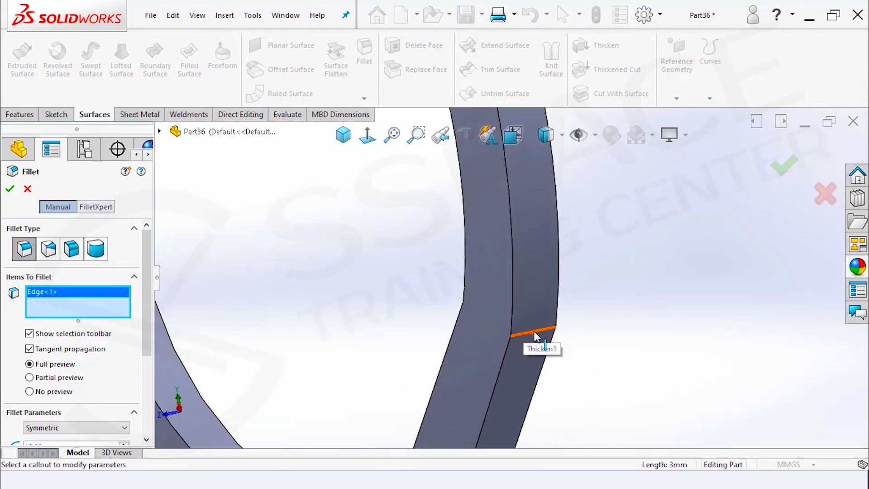
click(528, 330)
scroll(136, 317, down, 3)
text(1)
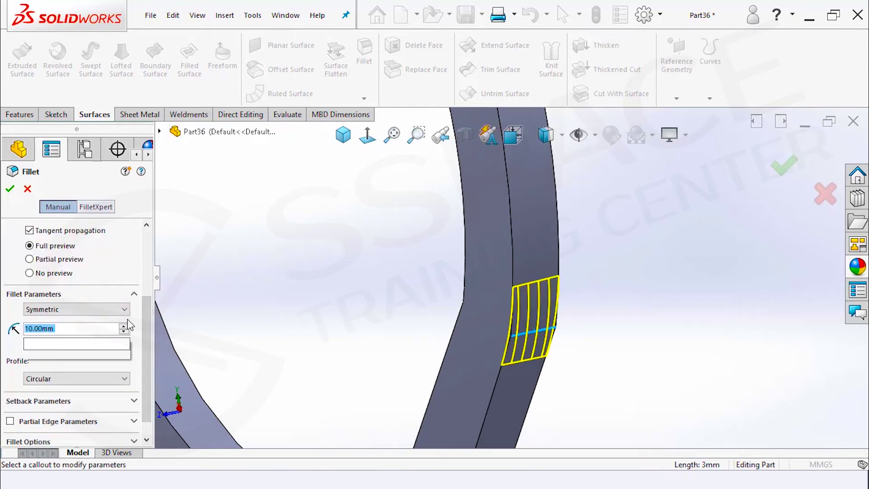
text(2)
key(Return)
key(Return)
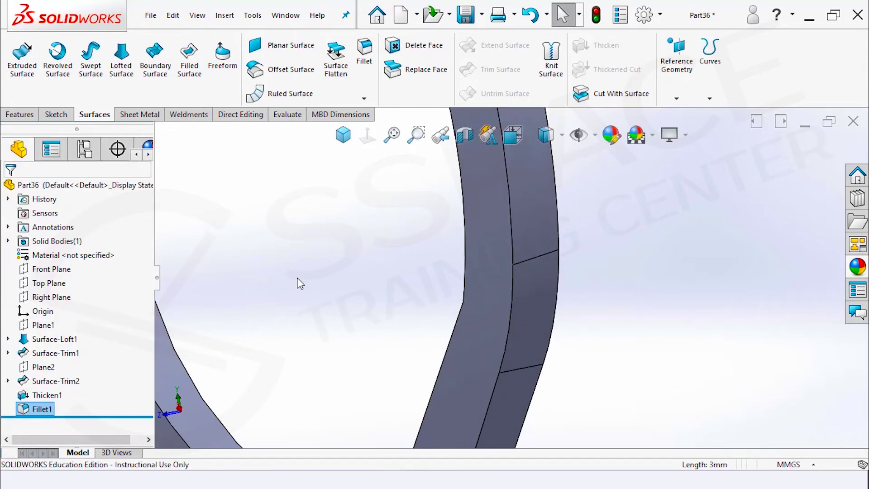
Fillet the four corner edges inside the ear-loop hole at 4 mm, with preview turned off
scroll(299, 283, up, 3)
key(Return)
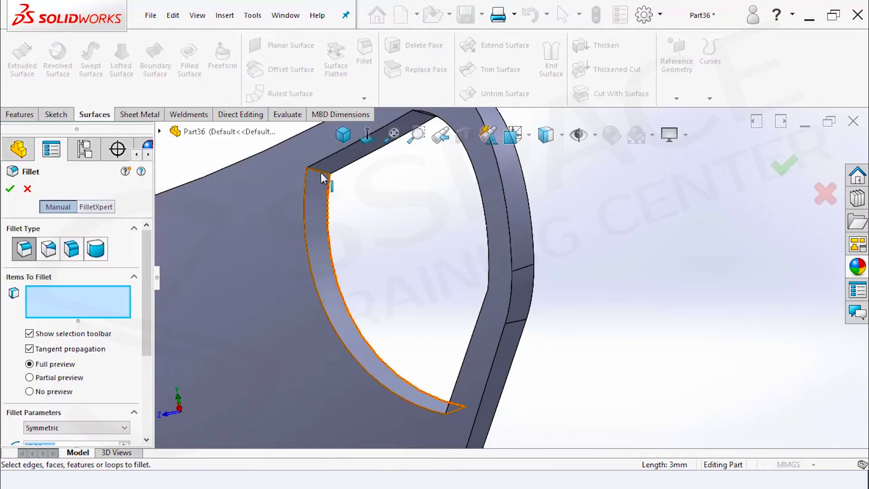
mouse_move(386, 208)
middle_down()
mouse_move(485, 218)
mouse_move(475, 155)
mouse_move(493, 192)
middle_up()
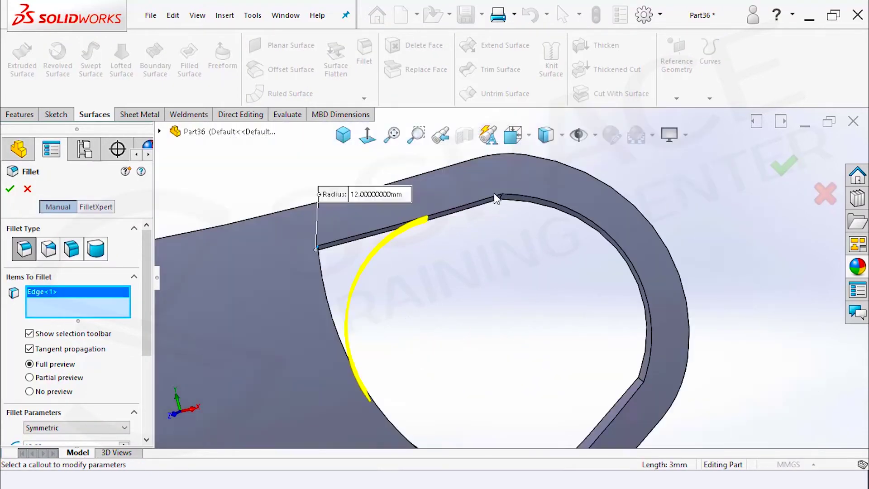
scroll(507, 246, down, 3)
click(506, 246)
middle_drag(557, 344, 632, 399)
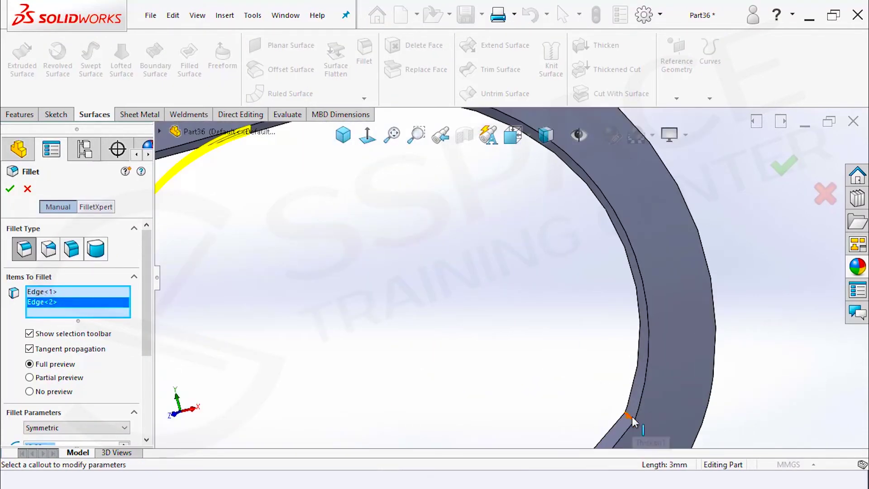
click(631, 416)
middle_drag(523, 388, 512, 406)
click(498, 404)
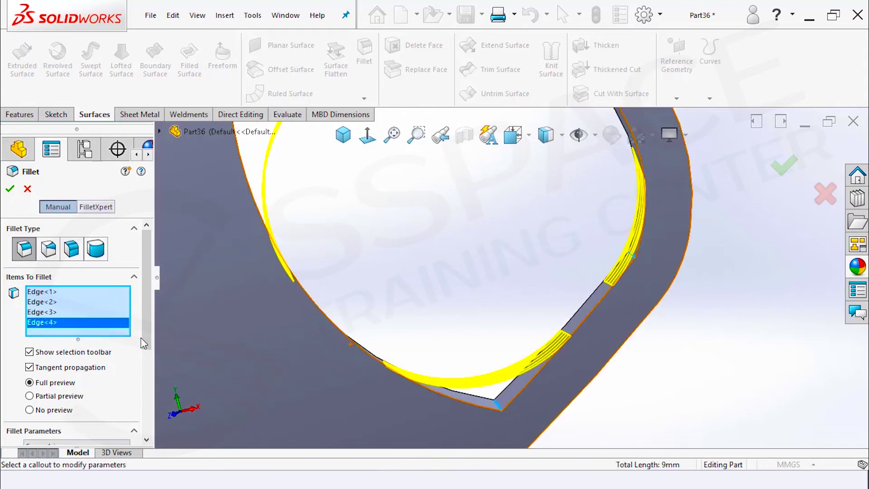
scroll(142, 342, down, 3)
click(119, 349)
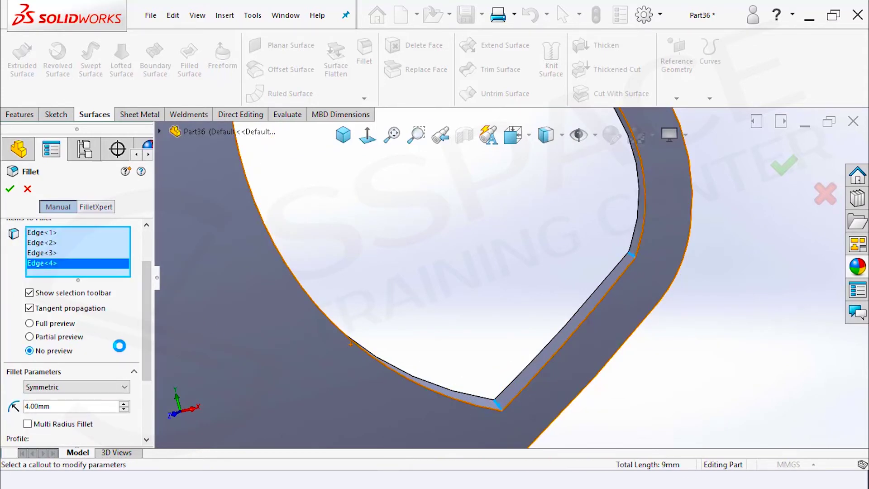
middle_drag(202, 330, 419, 233)
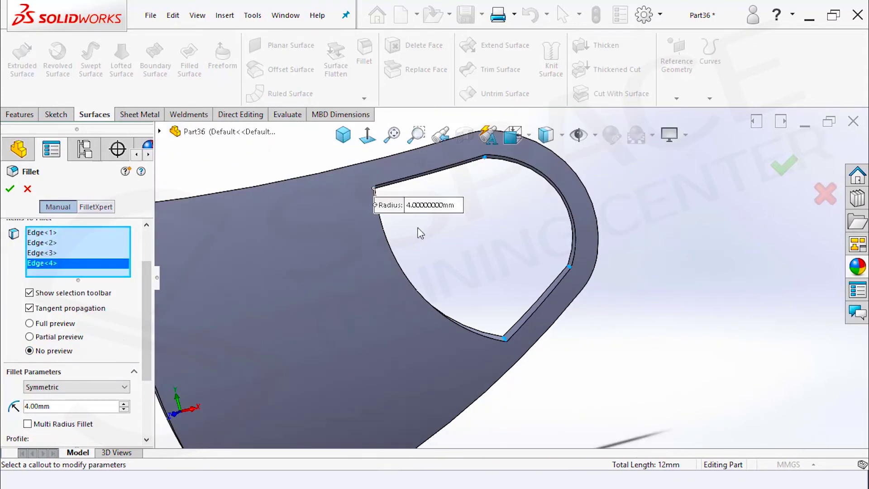
key(Return)
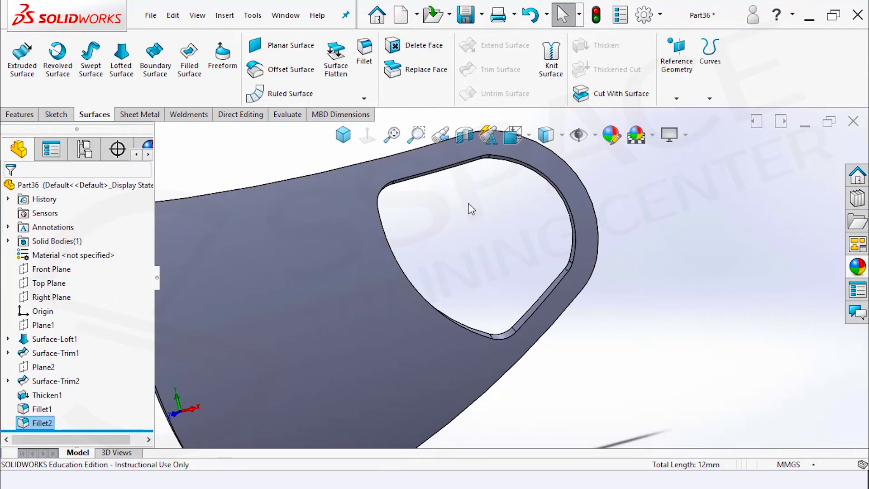
Fillet the edge loop around the ear-loop hole with a 1 mm radius
key(Return)
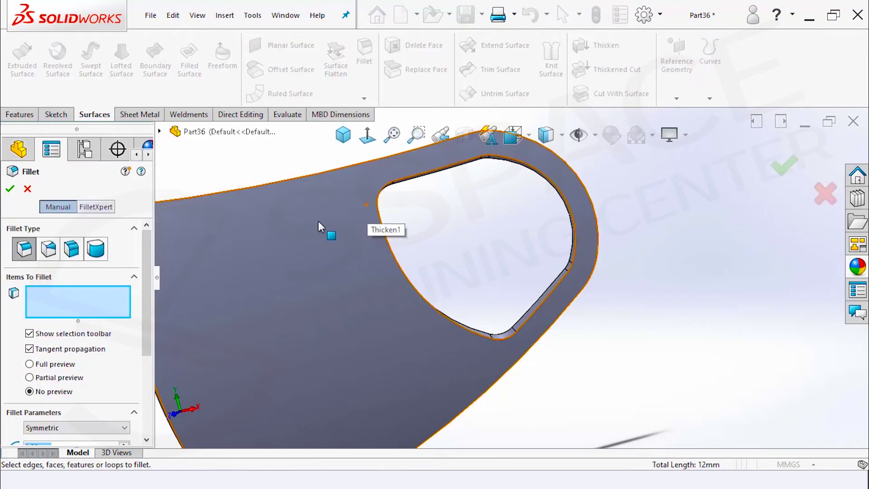
click(414, 180)
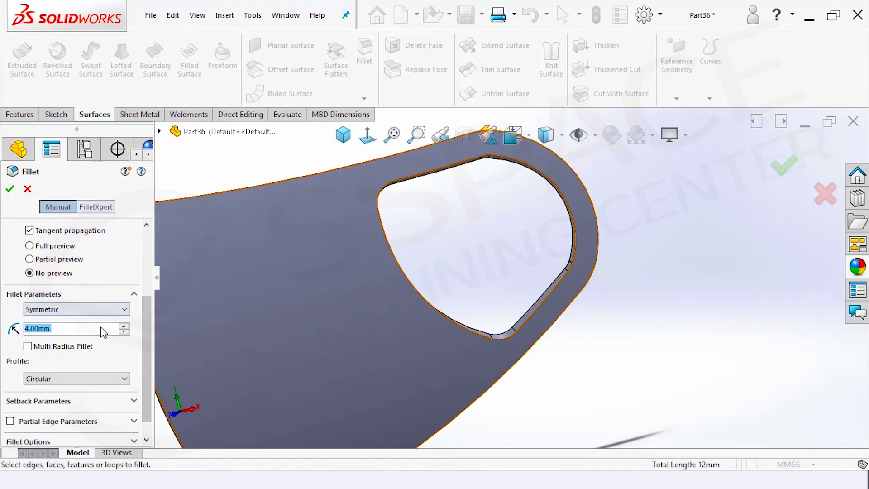
text(1)
key(Return)
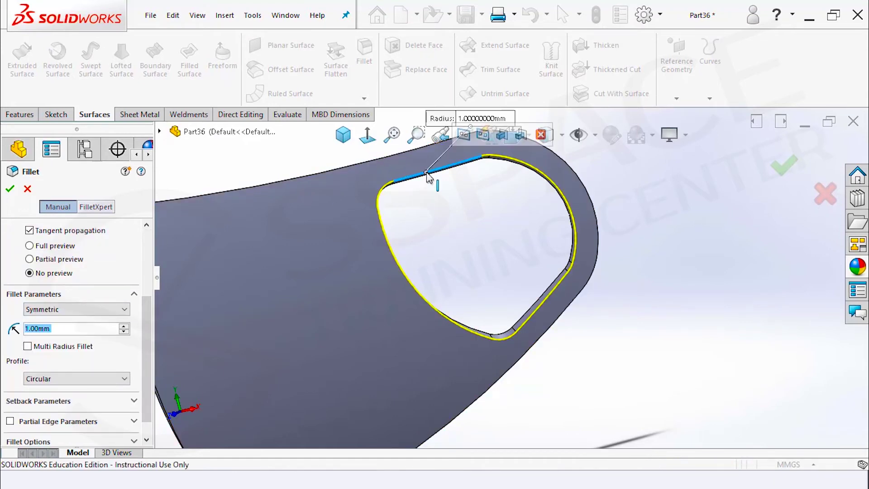
scroll(436, 185, down, 3)
scroll(425, 192, down, 2)
right_click(425, 195)
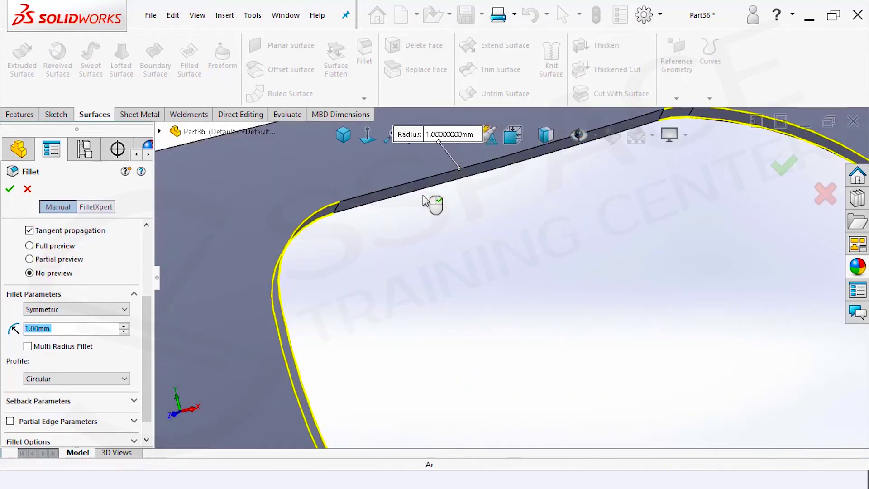
key(ctrl+7)
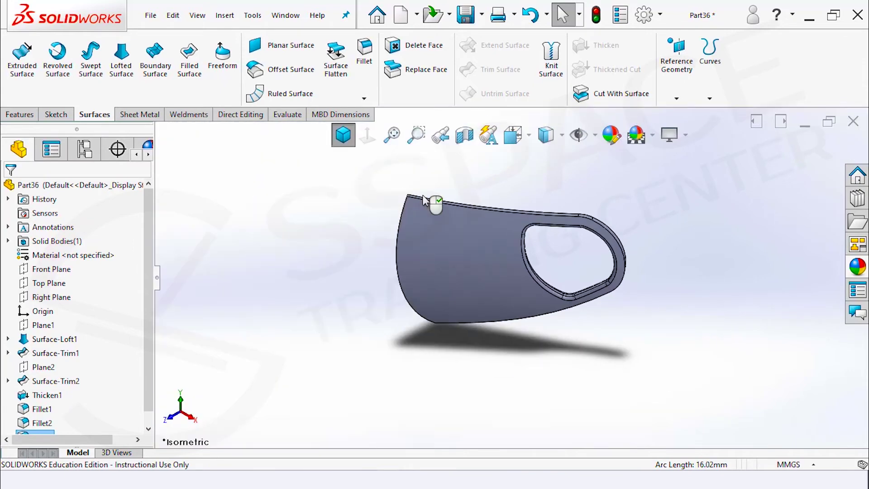
Mirror the mask body about the Right Plane, mirroring the body instead of features
key(m)
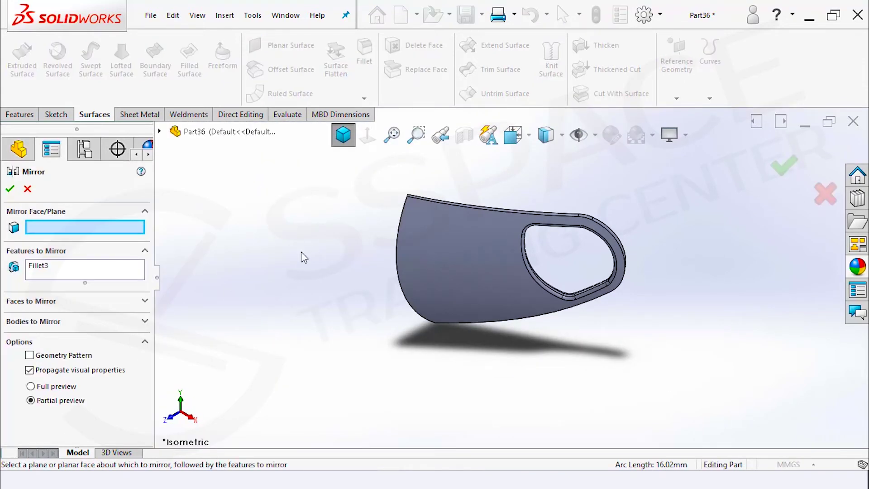
click(158, 131)
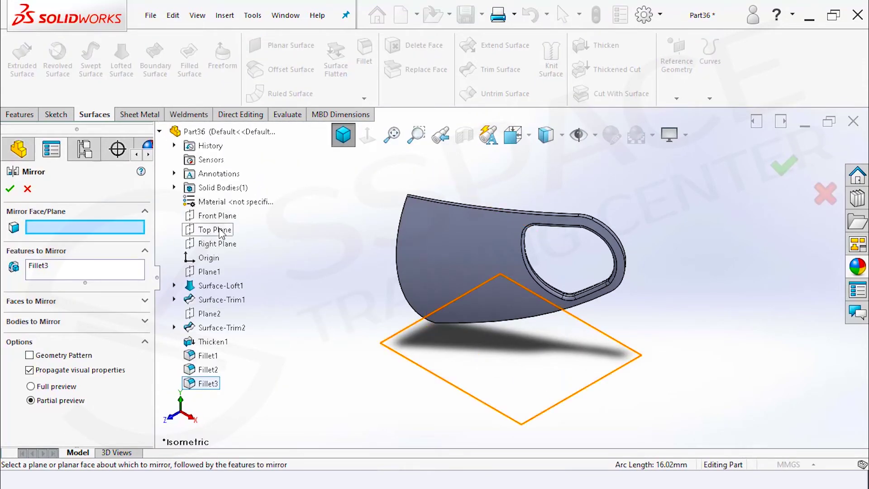
click(217, 244)
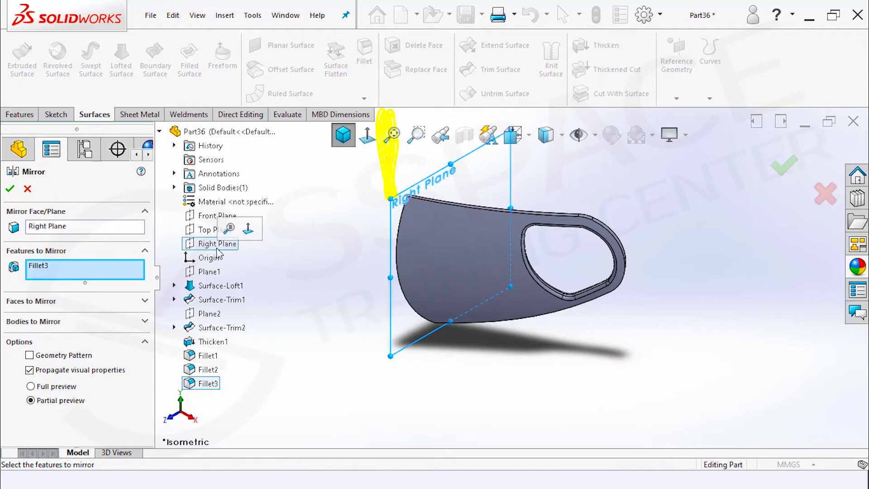
right_click(125, 268)
click(131, 292)
click(101, 321)
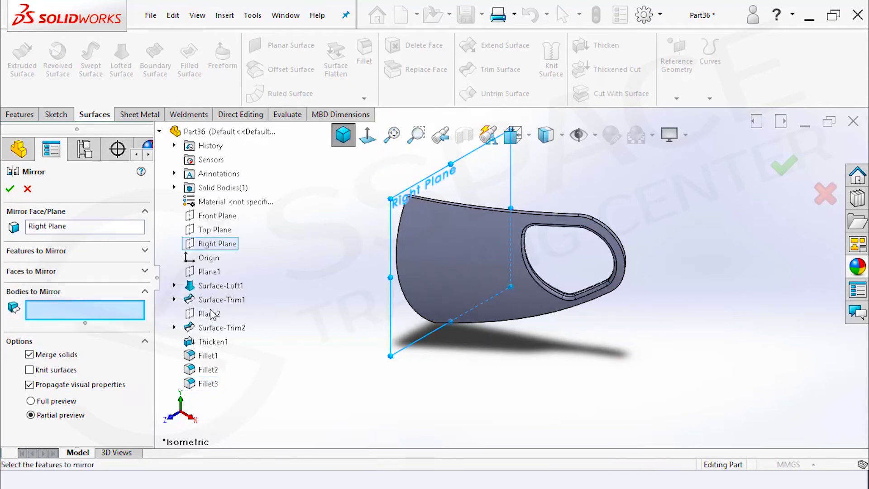
click(435, 251)
right_click(433, 249)
click(434, 248)
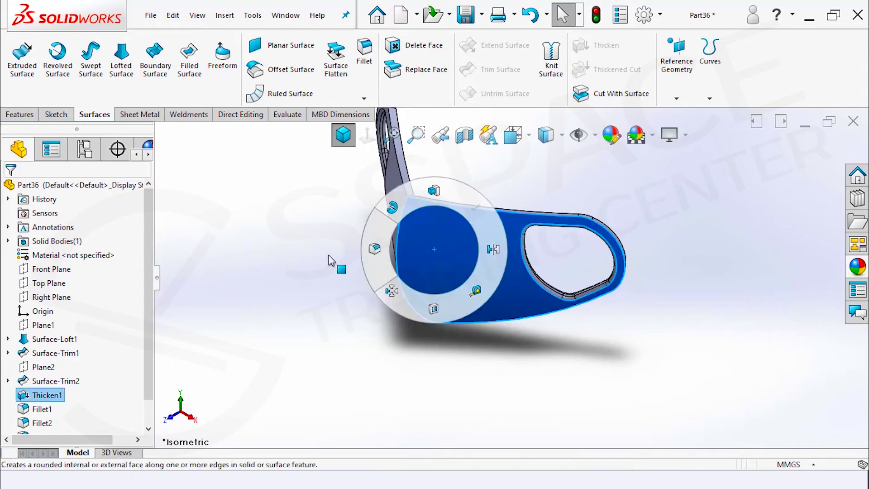
Set up a 4 mm fillet and clear its preselected face
click(319, 268)
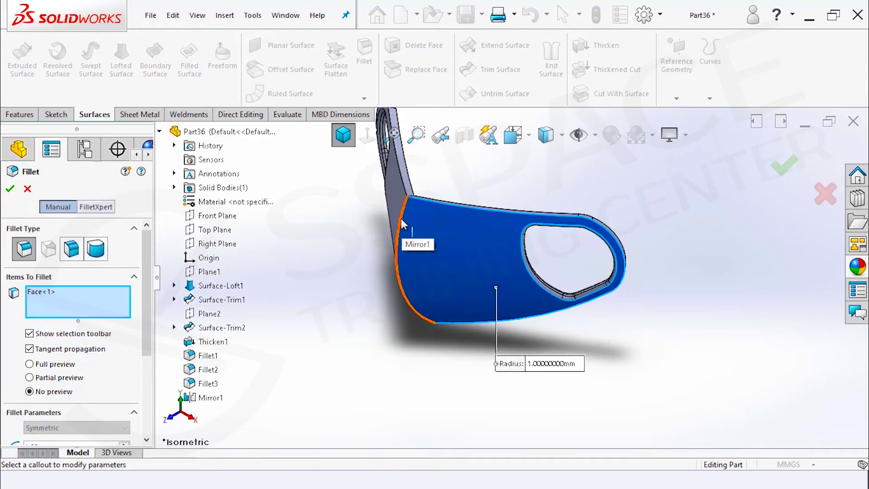
scroll(151, 255, down, 3)
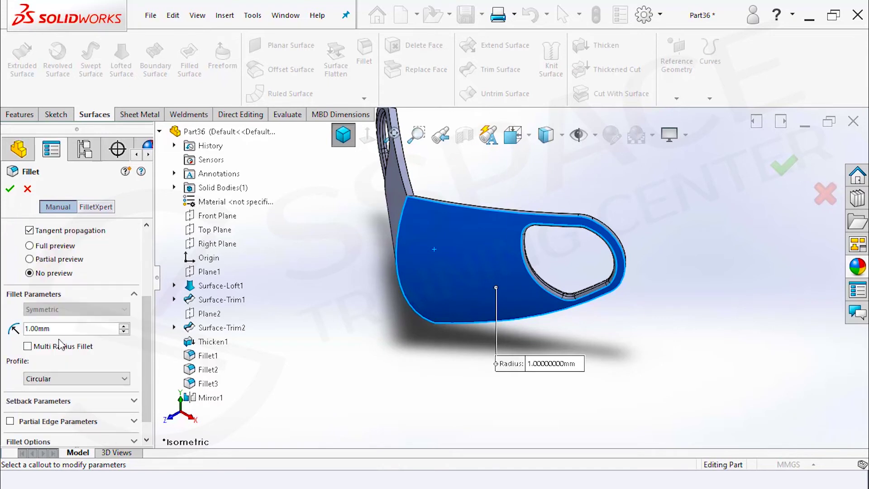
text(4)
click(407, 190)
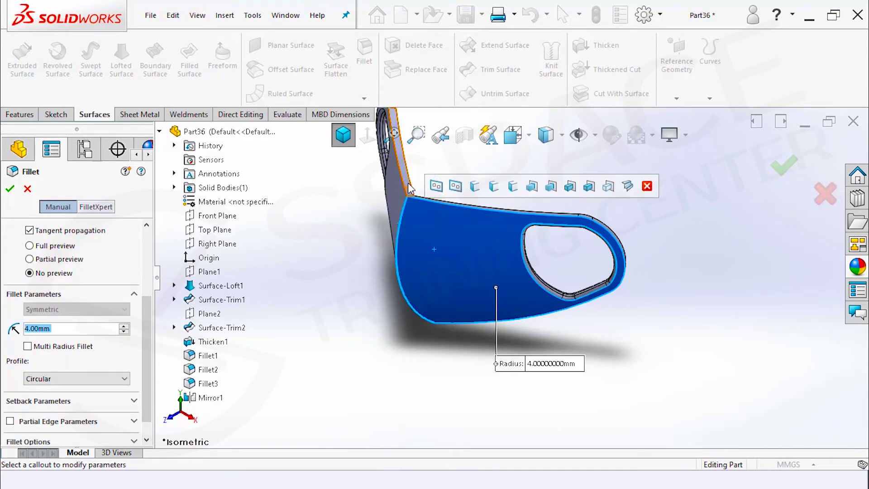
scroll(147, 318, up, 3)
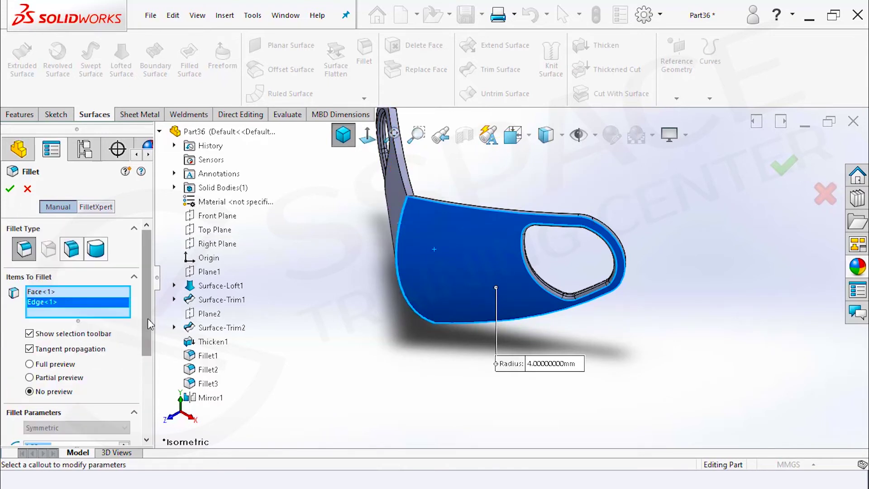
right_click(108, 312)
click(144, 324)
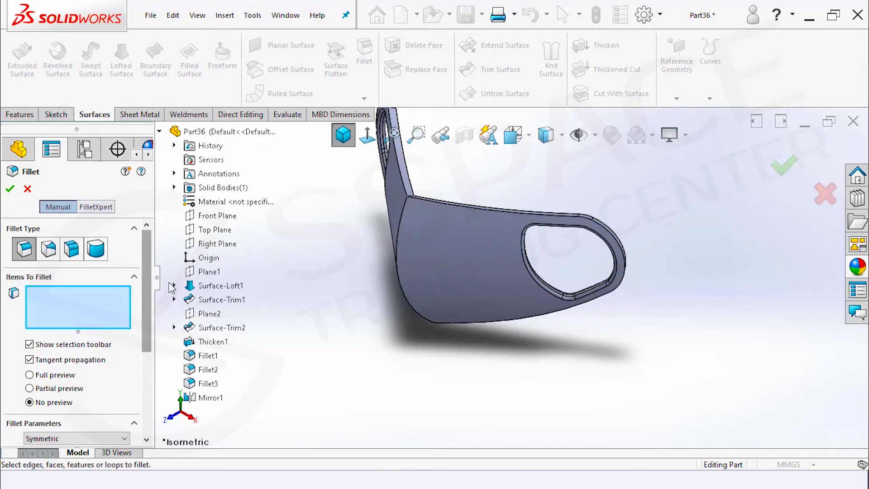
Pick the four centre seam edges with full preview and apply the 4 mm fillet
click(400, 229)
scroll(407, 212, down, 5)
click(505, 253)
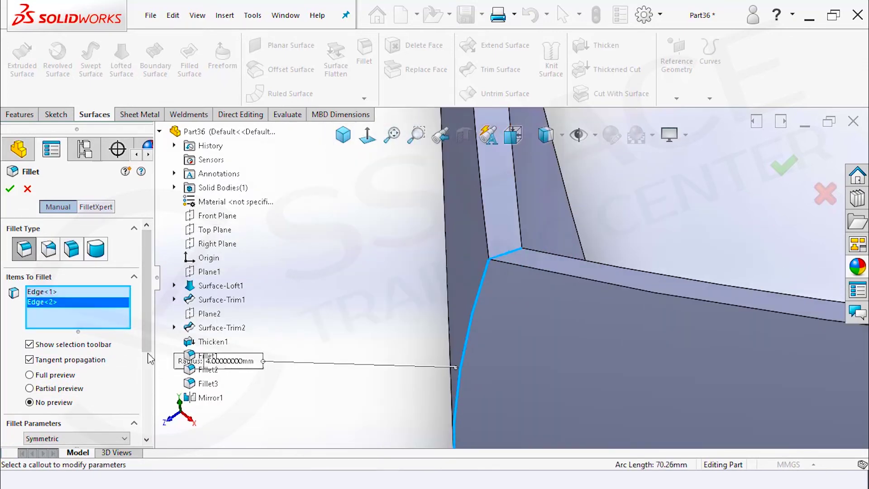
click(29, 375)
middle_drag(471, 229, 525, 361)
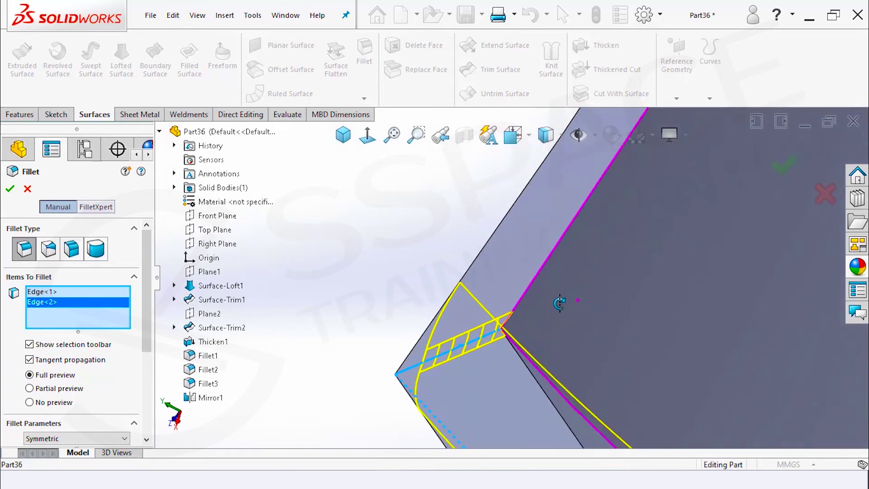
click(525, 362)
scroll(497, 330, up, 5)
scroll(475, 305, down, 5)
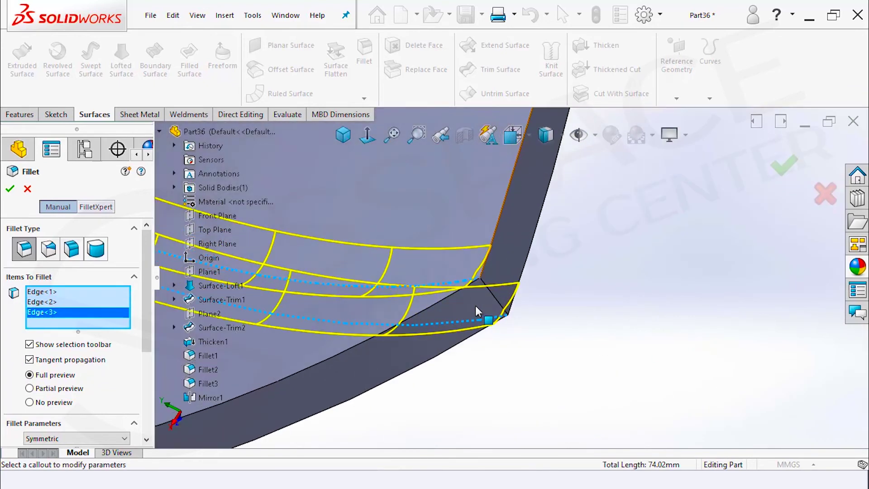
click(495, 299)
key(Return)
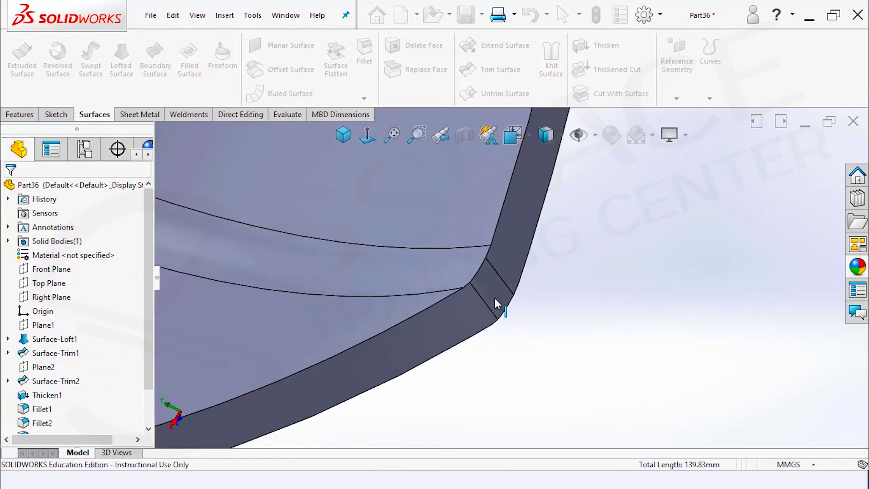
key(ctrl+7)
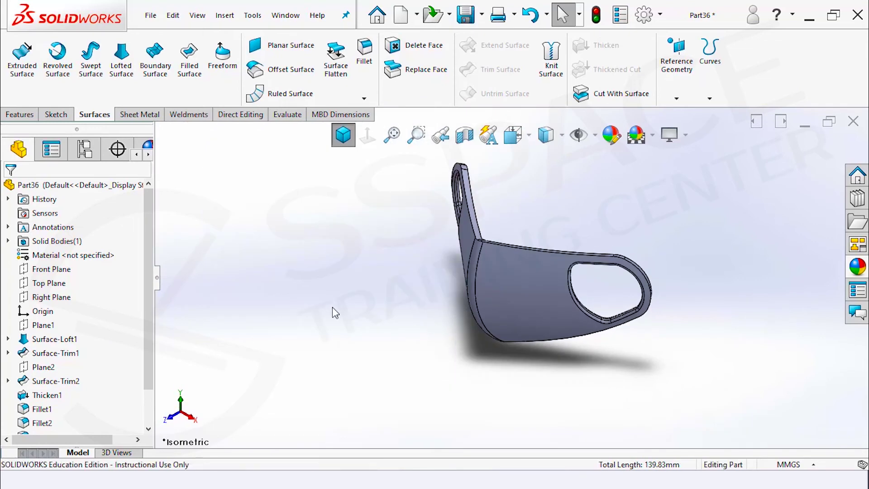
key(Return)
Apply a 1 mm fillet to the ear loop's long edge and the mask's outer rim
scroll(147, 248, down, 3)
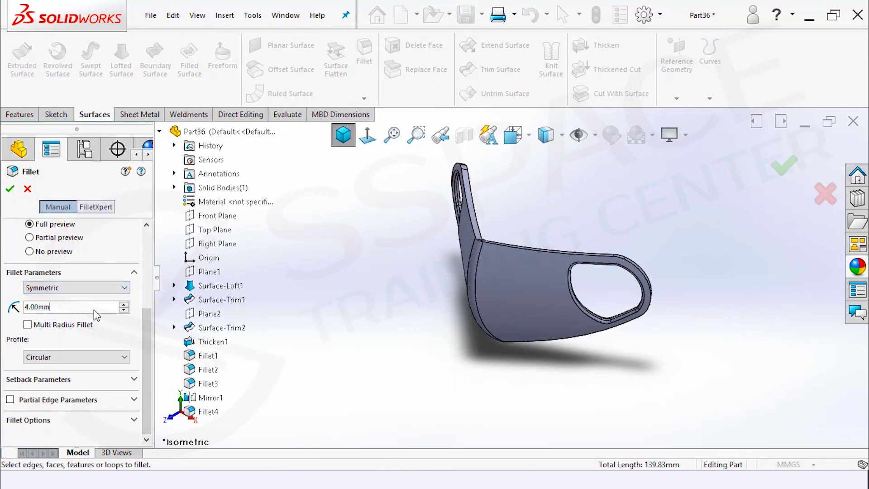
text(1)
key(Return)
scroll(512, 226, down, 3)
click(420, 208)
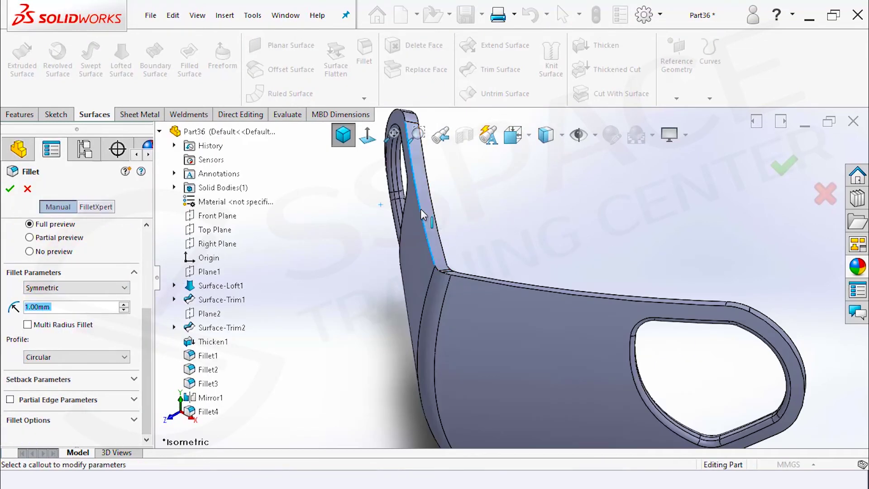
click(438, 228)
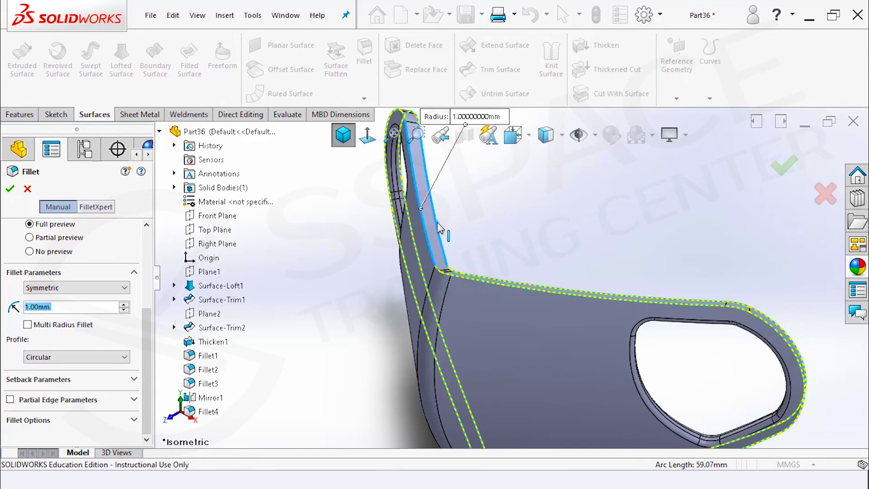
key(Return)
Colour the whole Part36 black through its part Appearance
key(f)
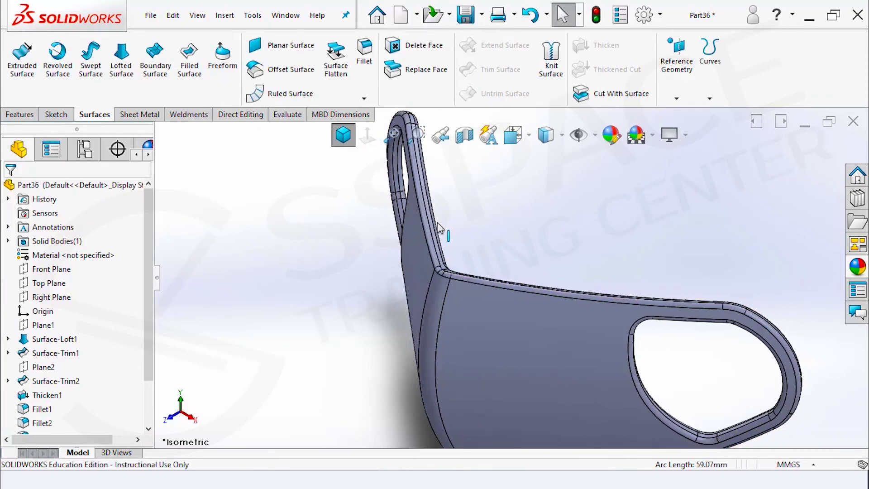
right_click(108, 185)
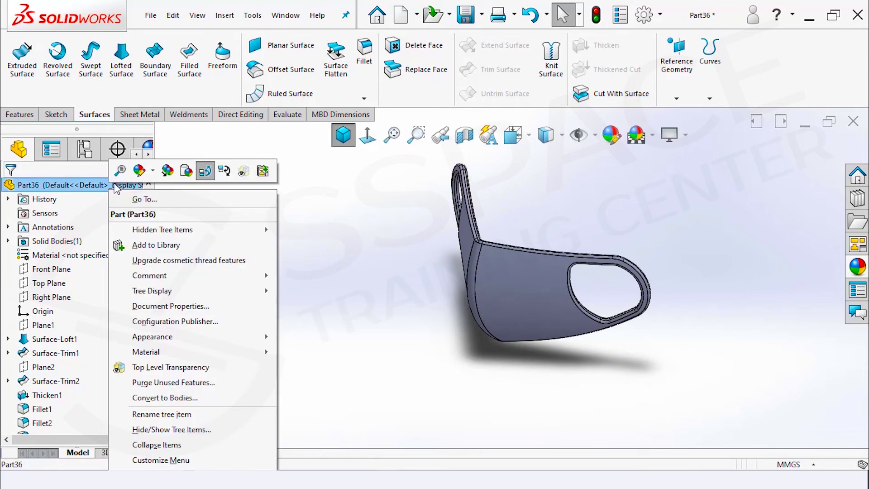
click(202, 171)
click(152, 199)
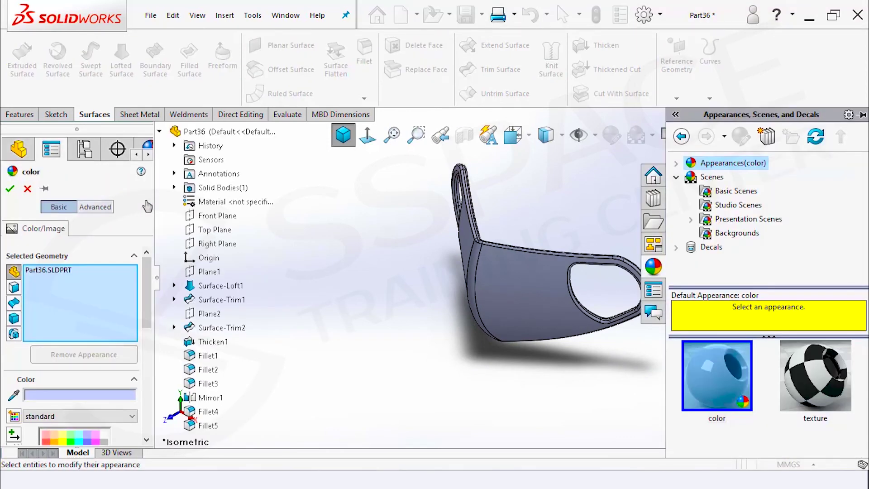
scroll(135, 280, down, 5)
click(105, 253)
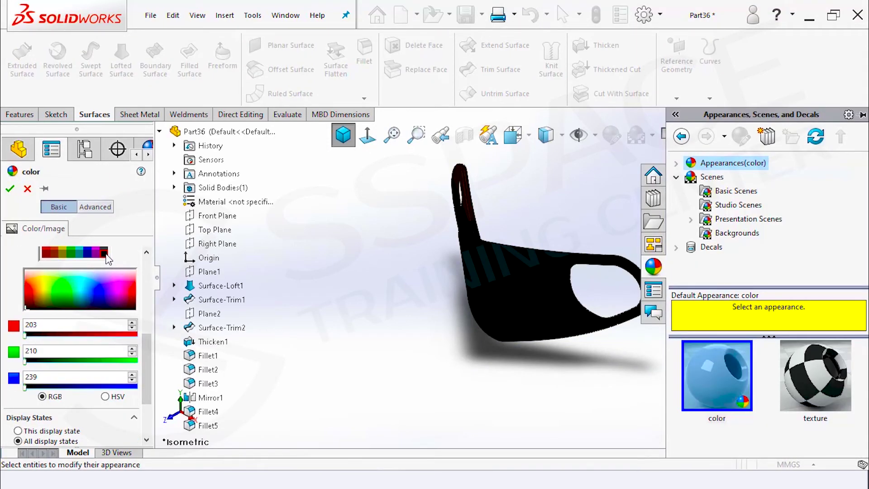
click(5, 190)
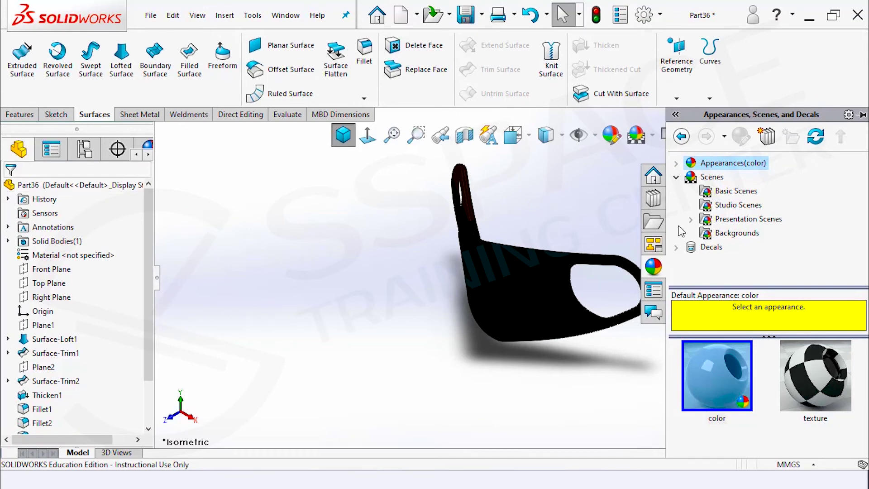
click(712, 247)
Drop a decal onto the mask front and swap its image for the logo file
drag(714, 438, 549, 276)
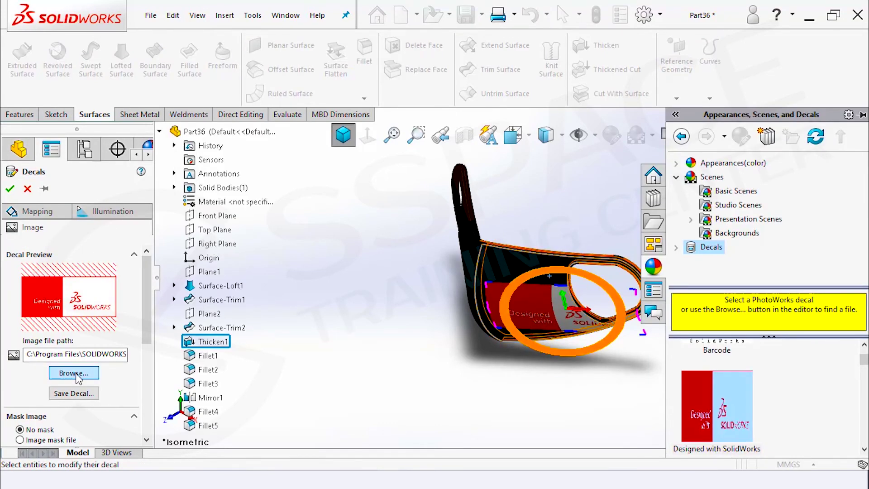
click(73, 373)
text(logo)
key(Down)
key(Return)
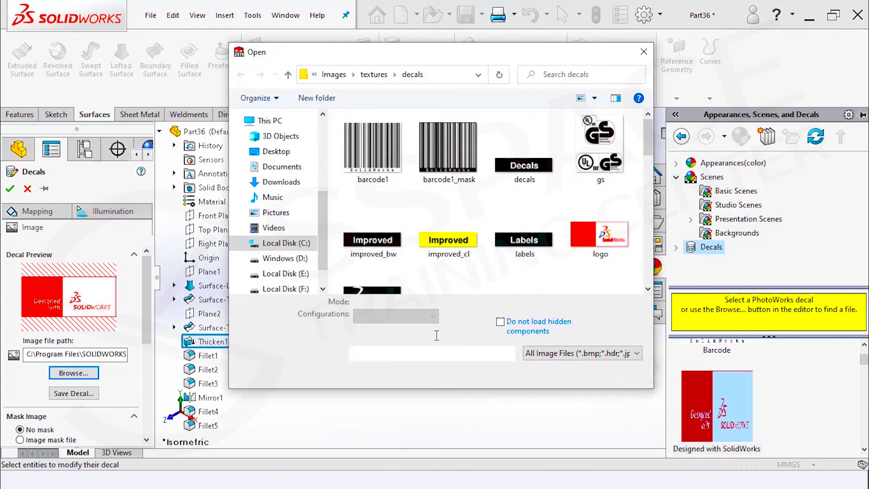
Reposition the logo decal on the mask front and rotate it slightly
scroll(543, 308, down, 5)
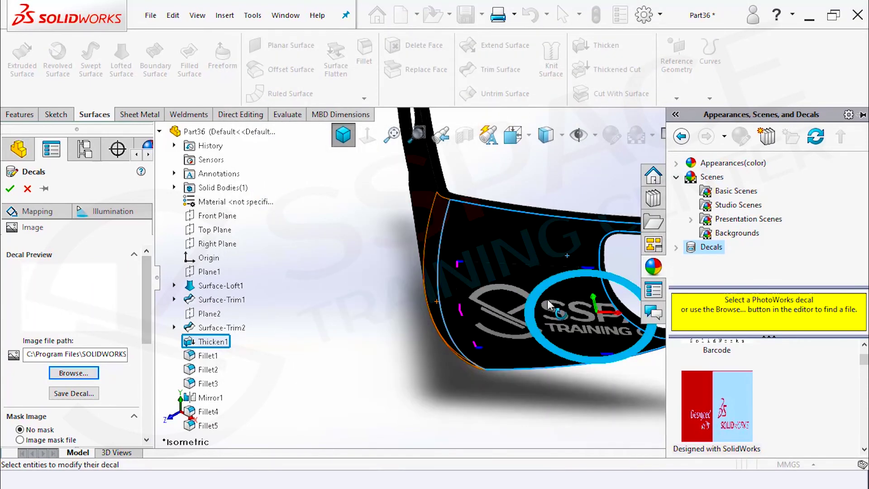
drag(536, 267, 535, 254)
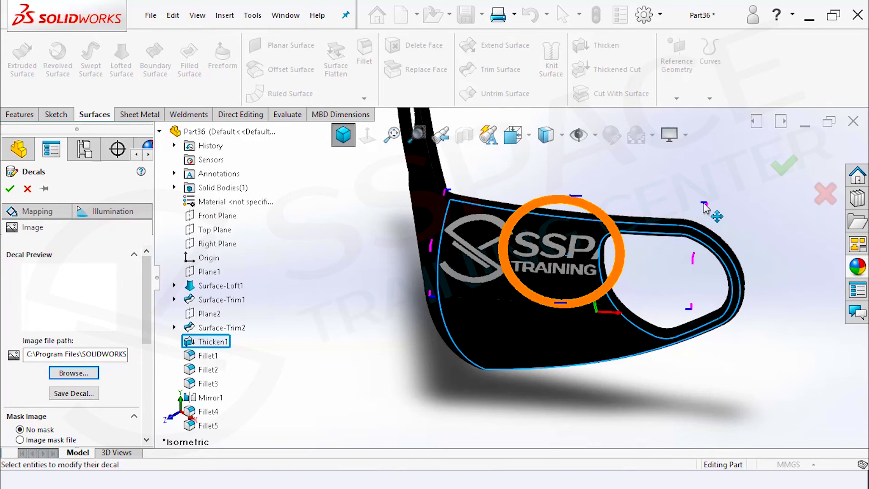
scroll(698, 202, up, 3)
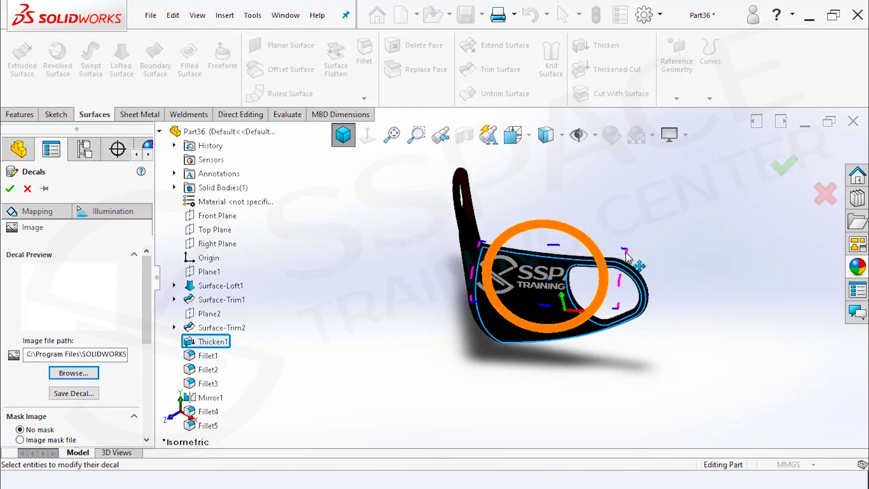
drag(626, 256, 542, 270)
scroll(611, 253, down, 3)
drag(473, 297, 461, 289)
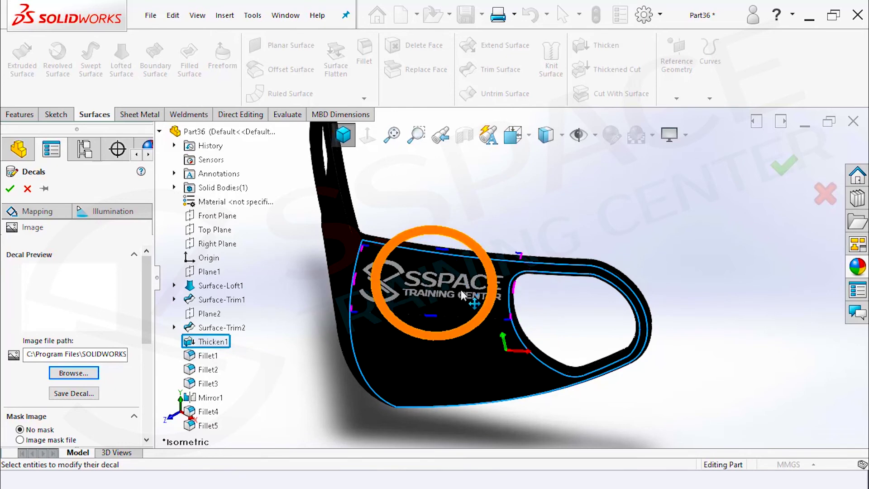
drag(466, 240, 472, 239)
Confirm the logo decal and apply the Backdrop - Studio Room 2 scene from Basic Scenes
click(780, 168)
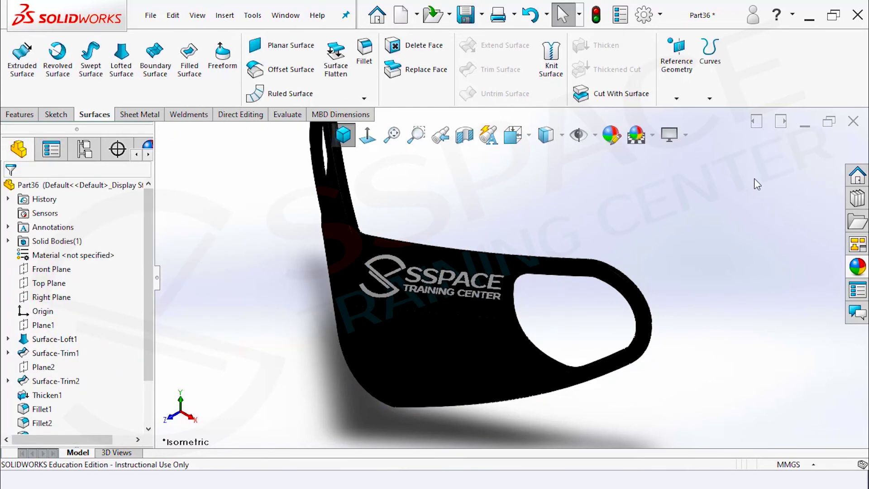
scroll(753, 178, up, 2)
click(853, 268)
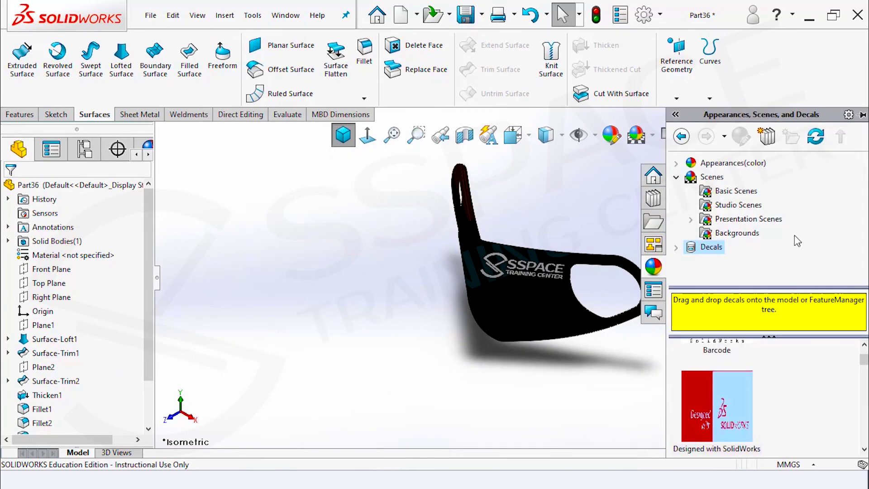
click(712, 176)
click(736, 191)
scroll(729, 382, down, 3)
scroll(728, 382, down, 2)
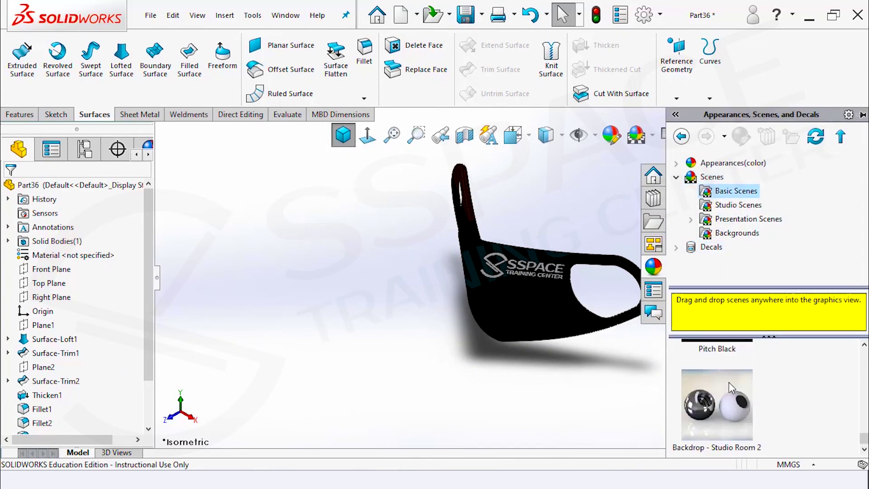
drag(728, 381, 569, 418)
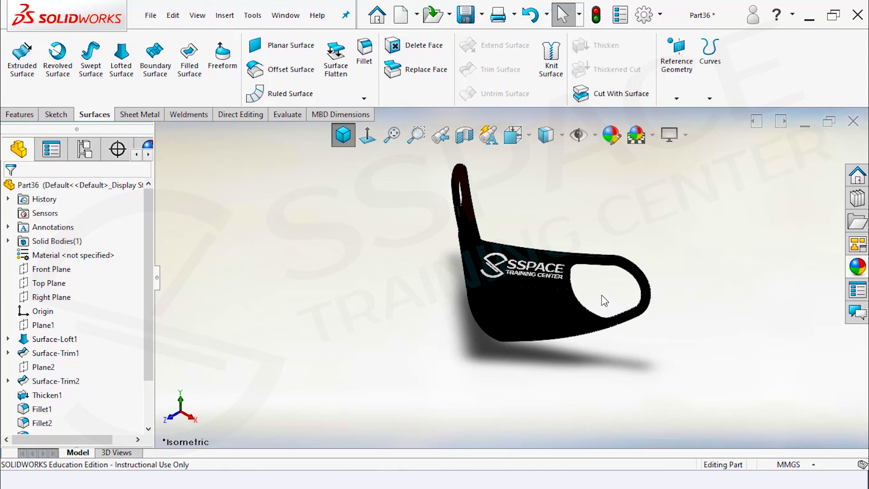
Orbit and zoom around the mask to inspect its sides and the logo panel
mouse_move(596, 288)
middle_down()
mouse_move(504, 291)
mouse_move(423, 320)
mouse_move(290, 314)
mouse_move(305, 282)
mouse_move(430, 298)
middle_up()
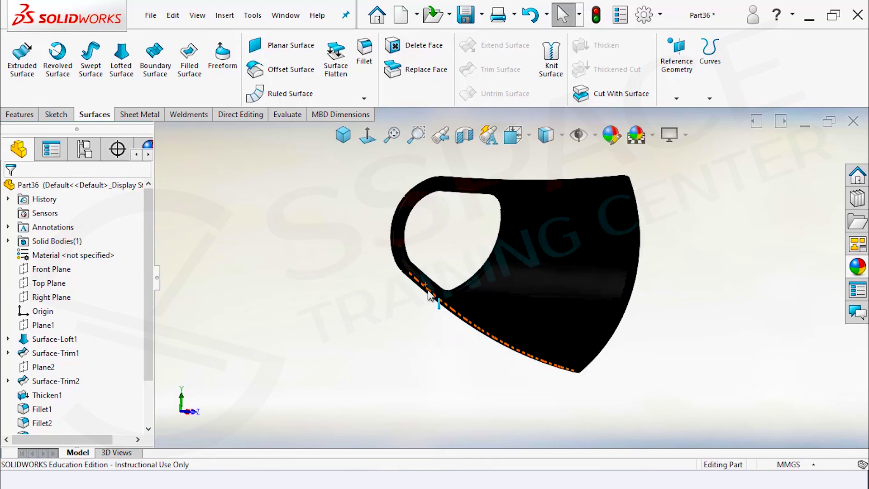
scroll(489, 238, up, 5)
scroll(489, 238, down, 5)
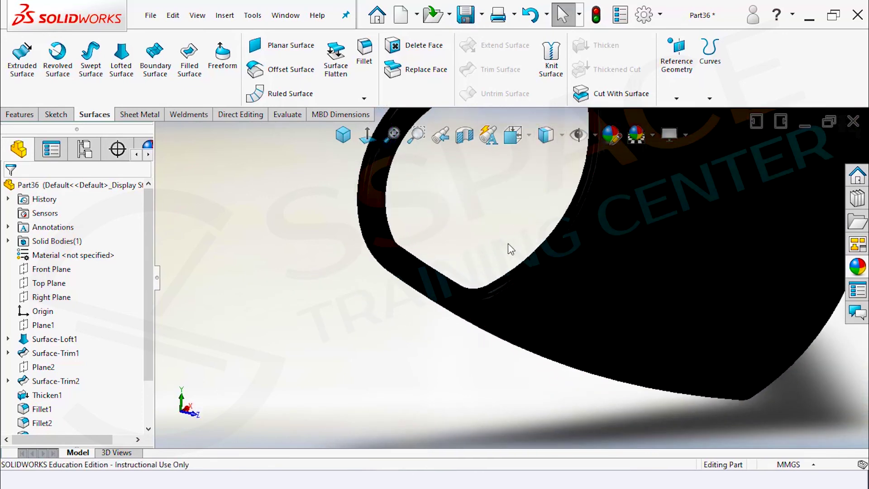
mouse_move(507, 243)
middle_down()
mouse_move(514, 276)
mouse_move(582, 345)
middle_up()
scroll(500, 339, down, 3)
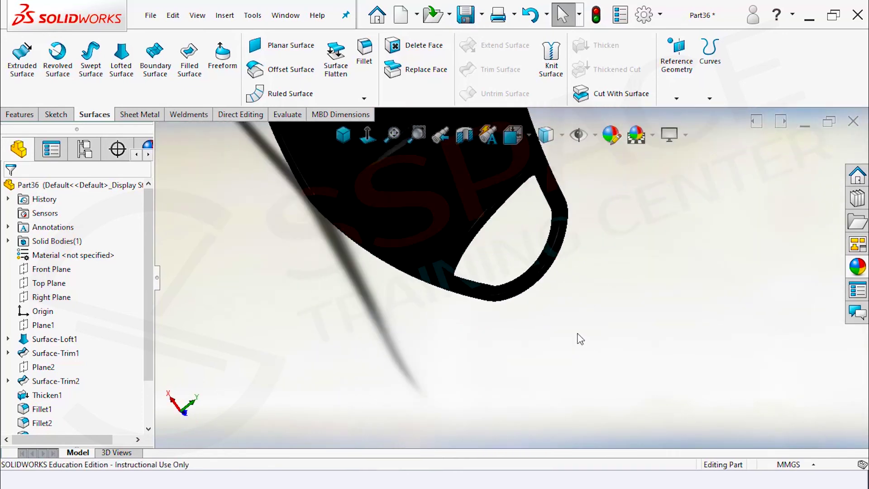
scroll(461, 190, down, 3)
scroll(462, 190, up, 3)
mouse_move(508, 209)
middle_down()
mouse_move(439, 237)
mouse_move(321, 247)
mouse_move(524, 280)
mouse_move(475, 304)
mouse_move(405, 379)
mouse_move(158, 366)
mouse_move(534, 368)
mouse_move(626, 398)
mouse_move(626, 413)
middle_up()
key(ctrl+7)
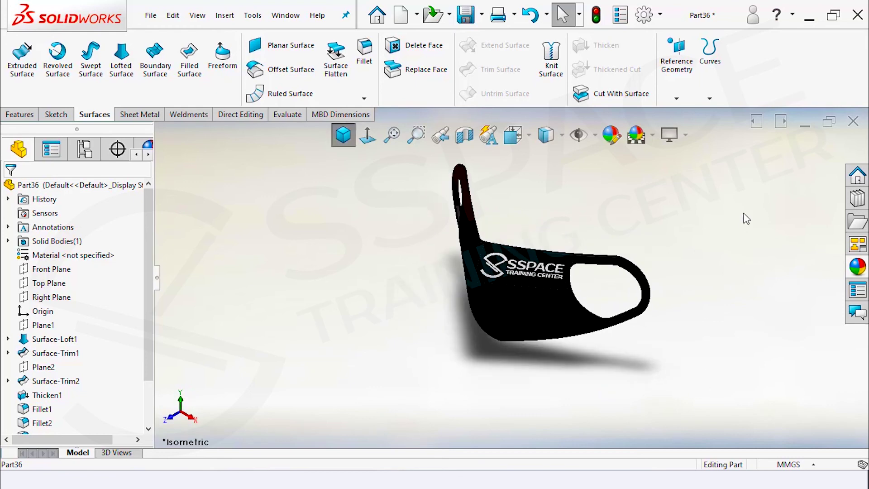
key(ctrl+1)
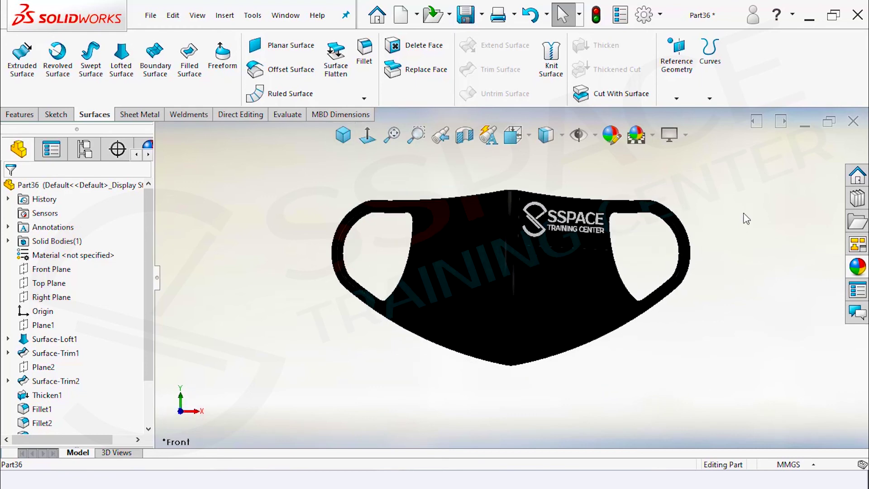
key(ctrl+2)
key(ctrl+3)
key(ctrl+4)
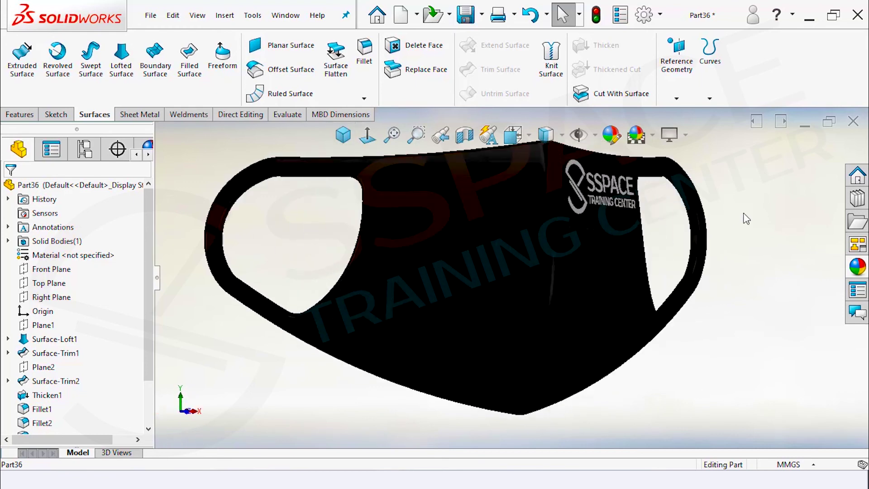
key(ctrl+5)
key(ctrl+6)
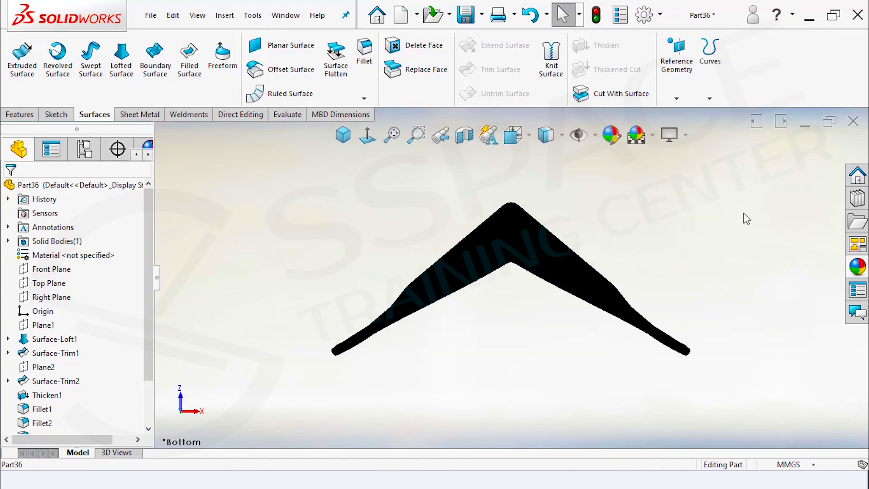
key(ctrl+7)
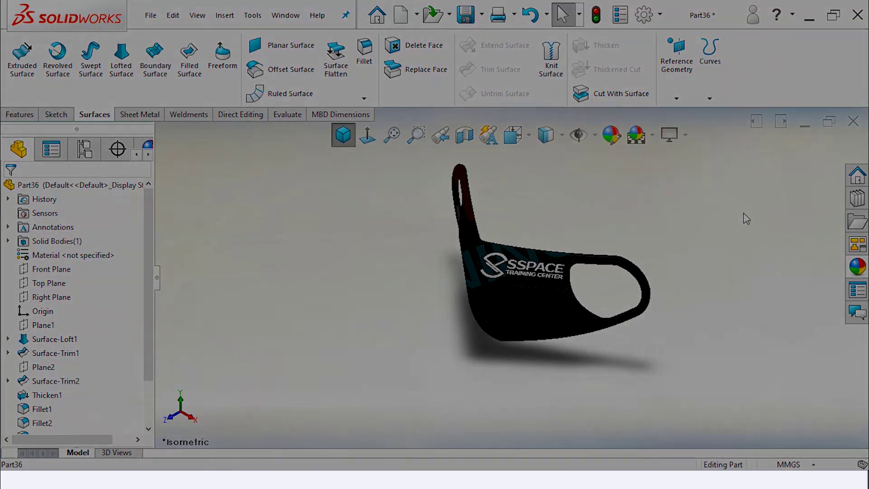